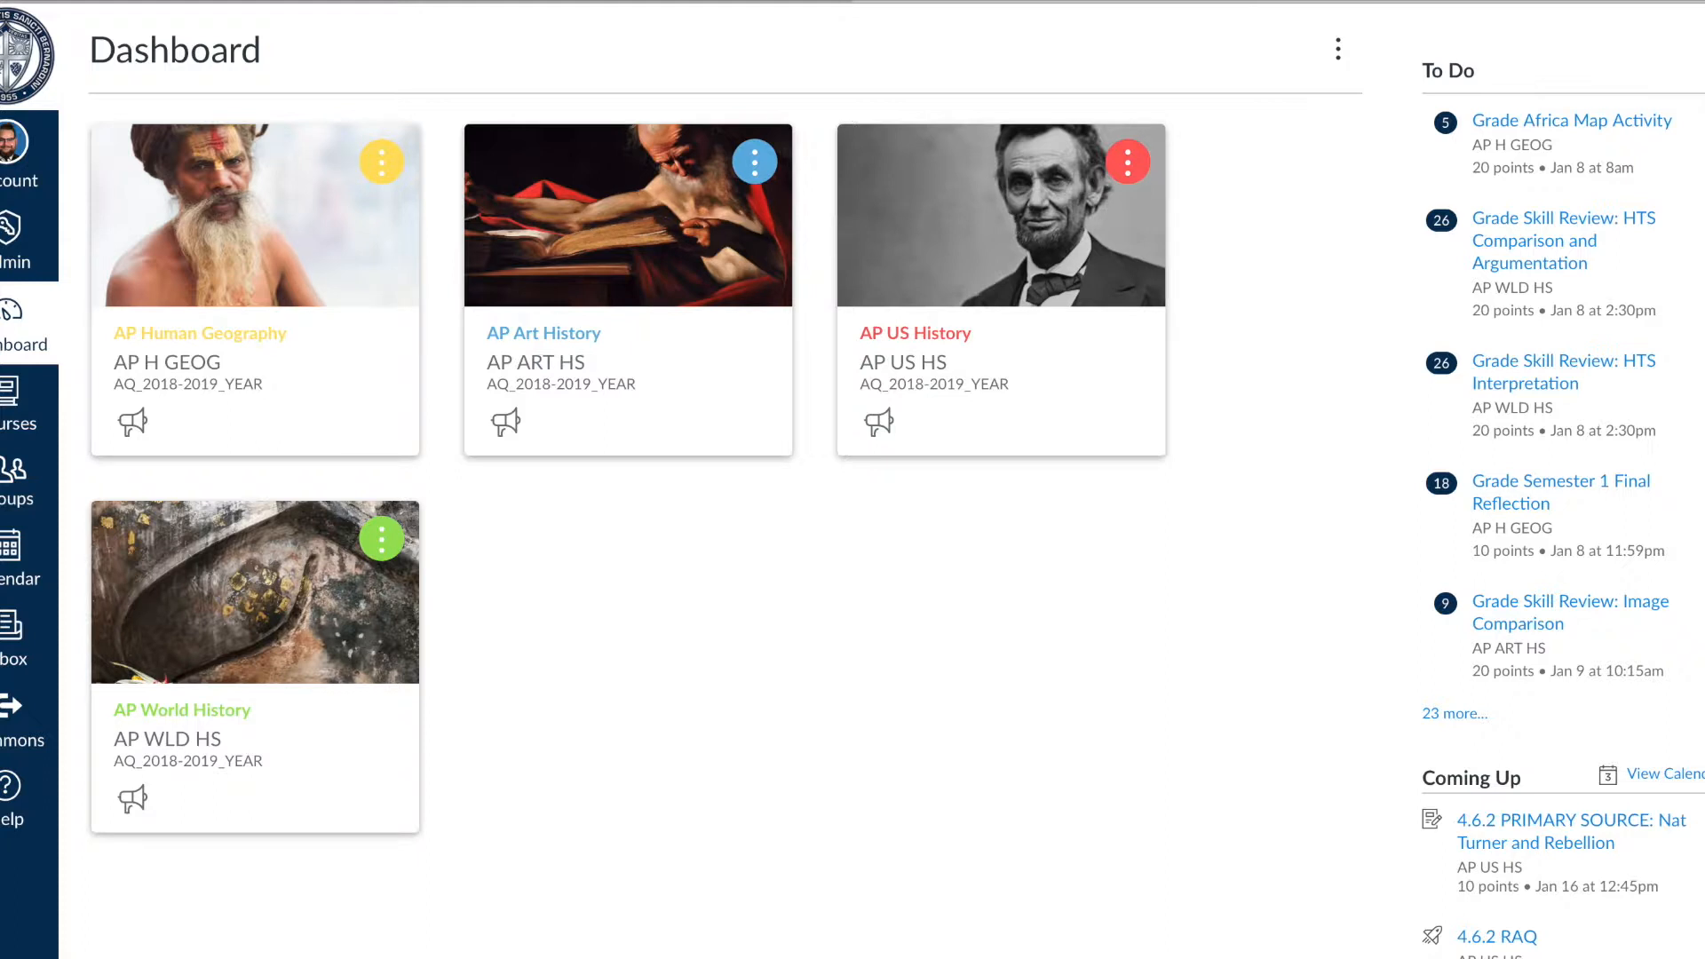
- Open the AP World History course's modules and open the 3.4.1 Change My Mind discussion in section 3.4
{"action": "left_click", "coordinate": [255, 626]}
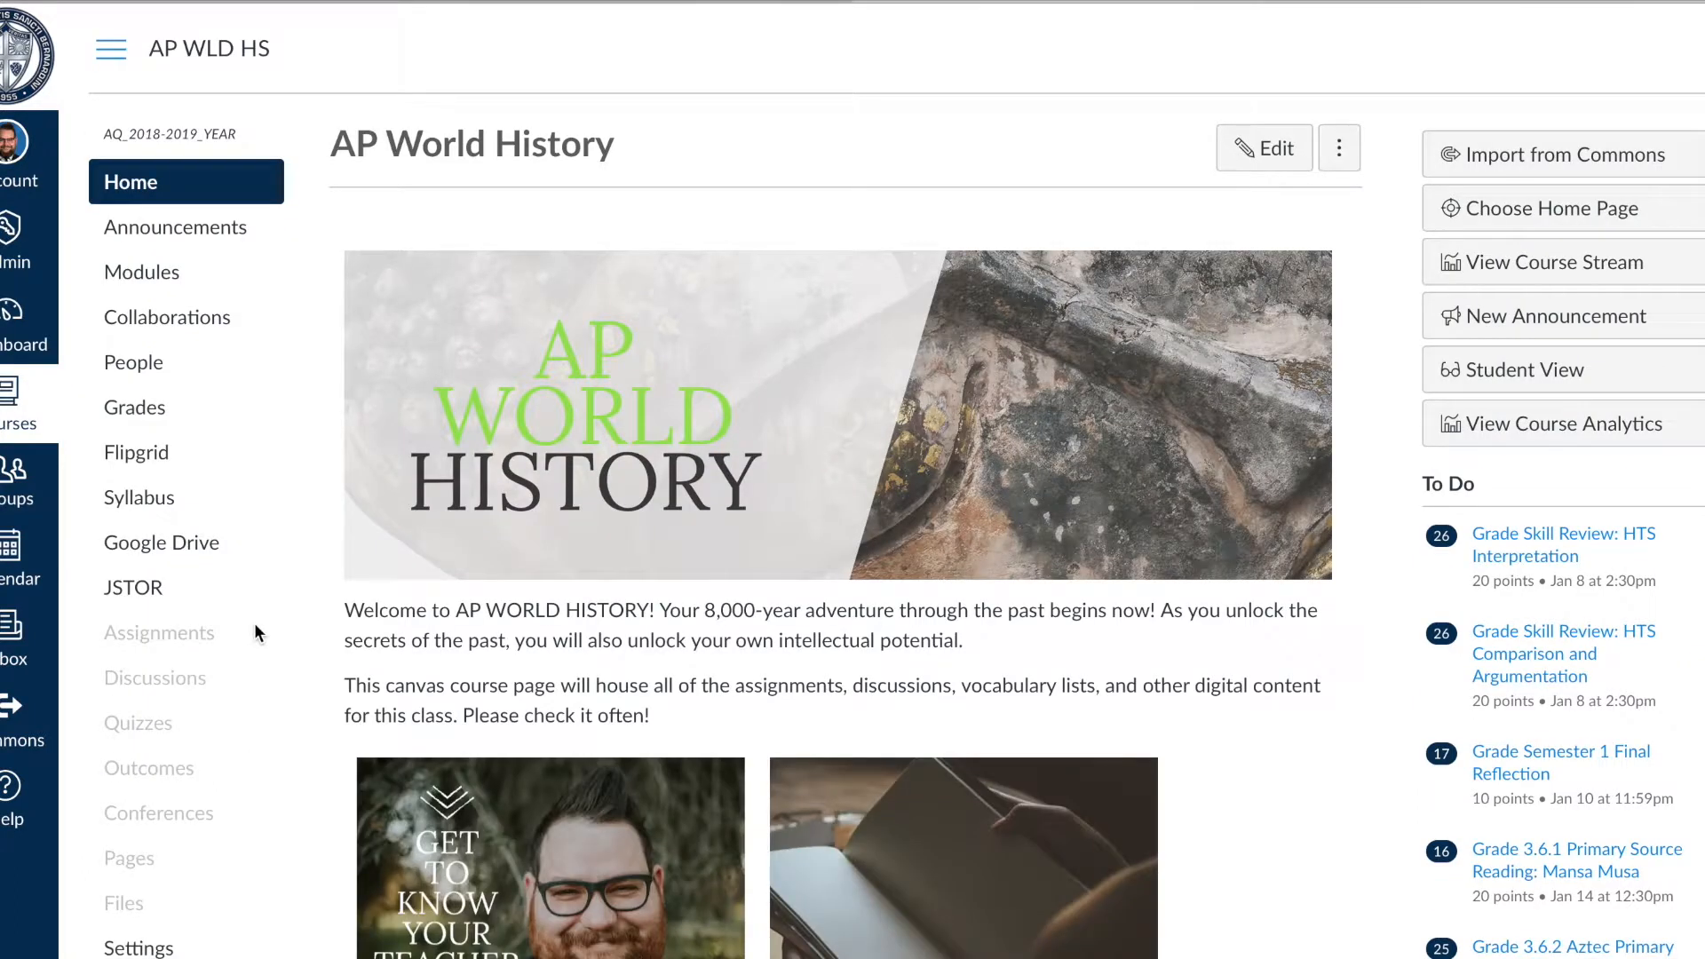
{"action": "left_click", "coordinate": [160, 274]}
{"action": "scroll", "coordinate": [639, 522], "scroll_direction": "down", "scroll_amount": 10}
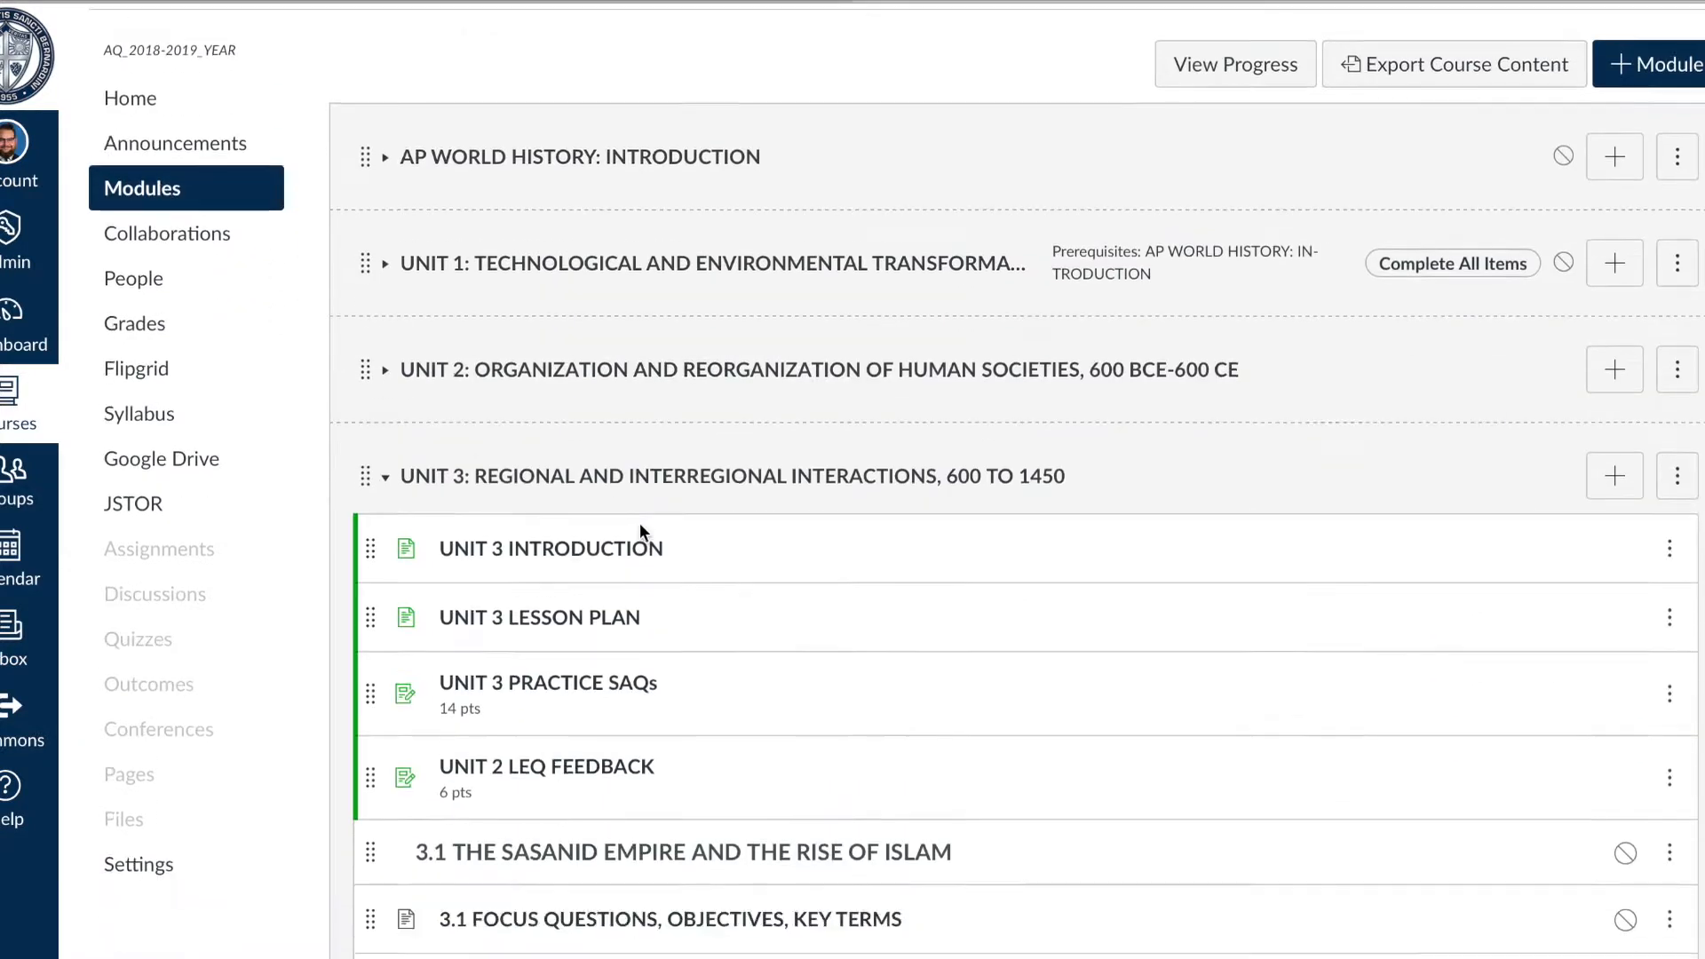
{"action": "scroll", "coordinate": [640, 528], "scroll_direction": "down", "scroll_amount": 15}
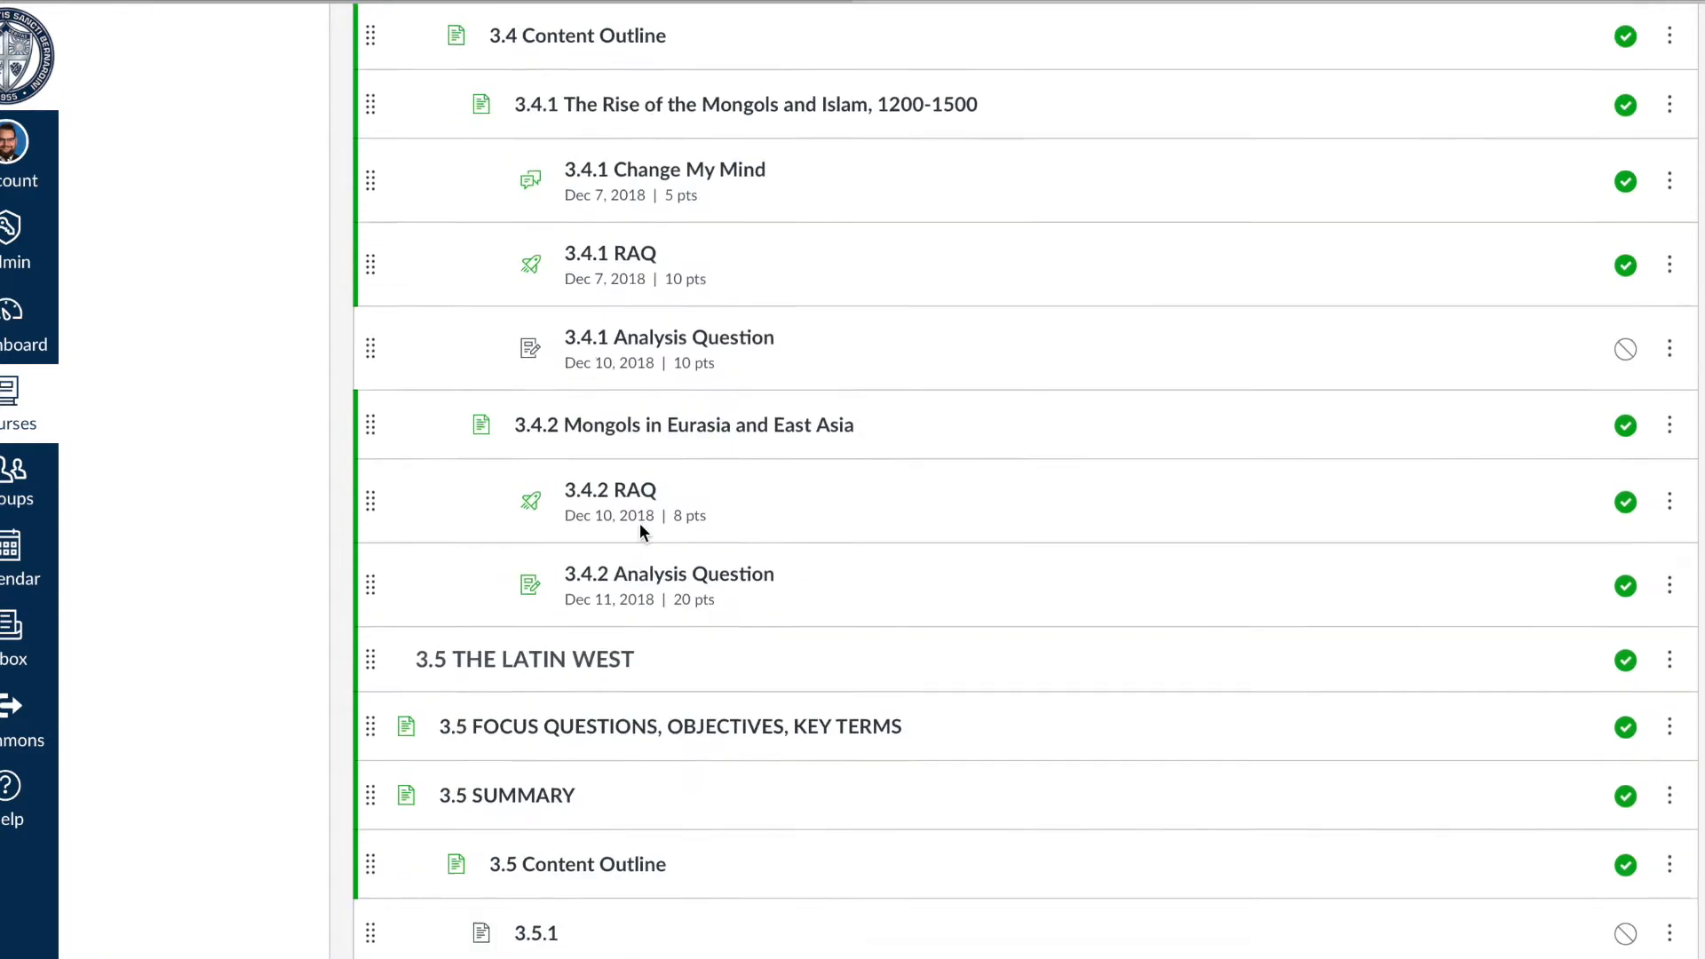
{"action": "scroll", "coordinate": [640, 530], "scroll_direction": "up", "scroll_amount": 3}
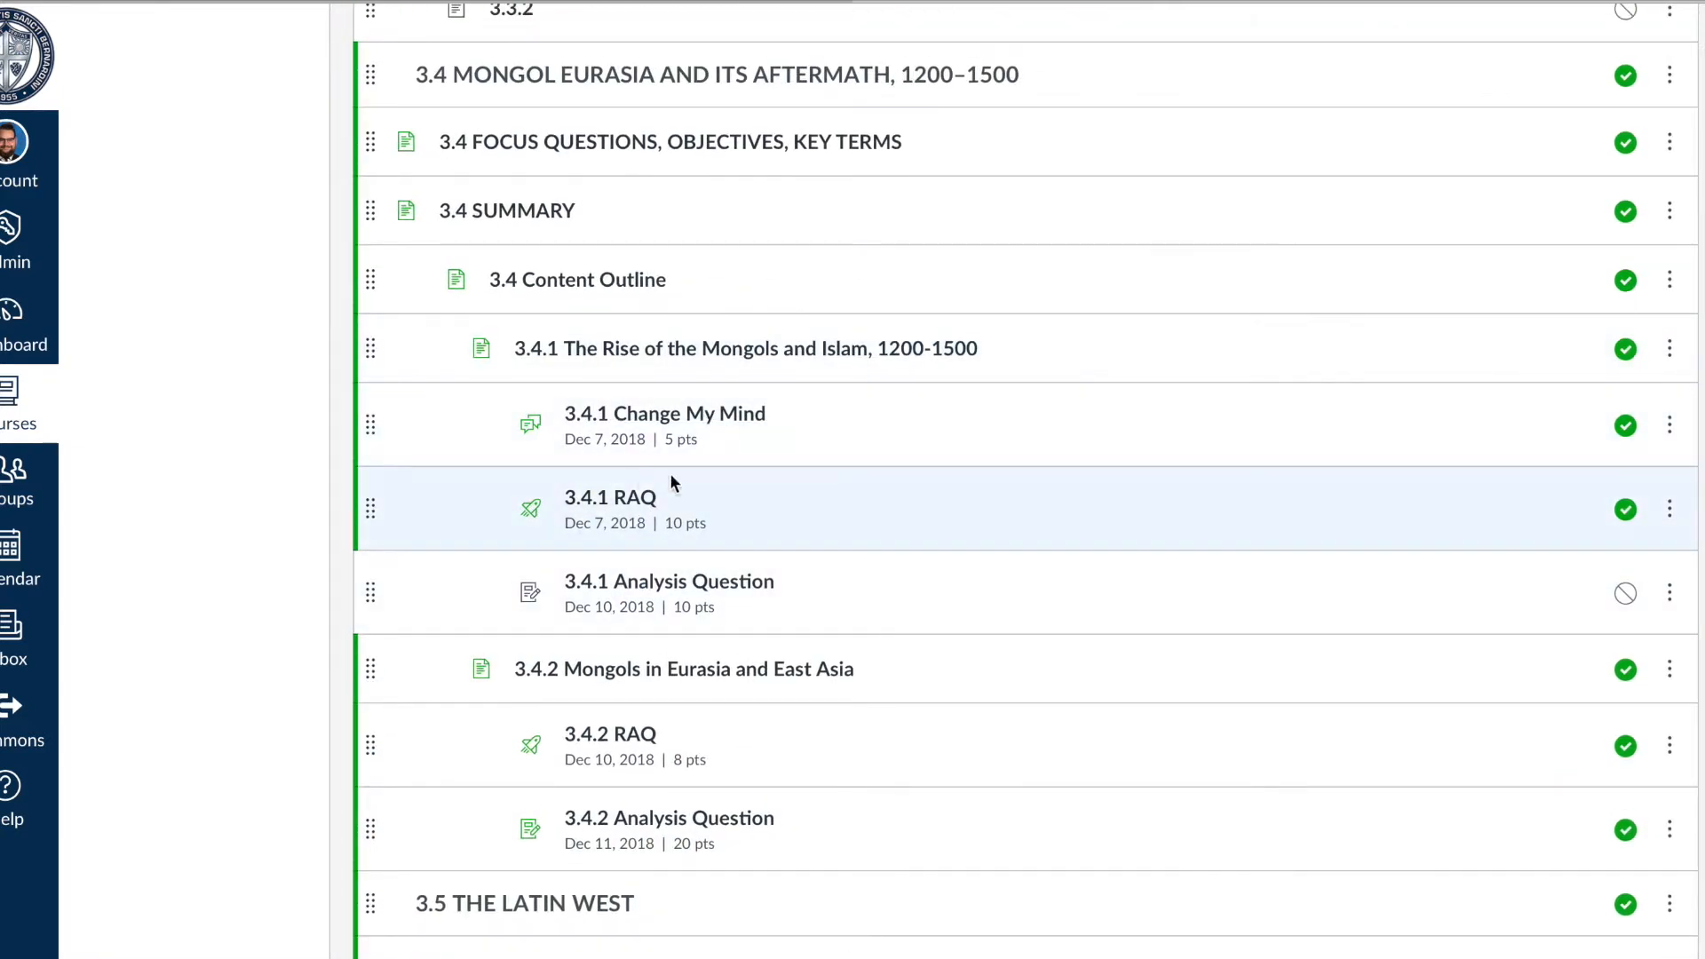
{"action": "left_click", "coordinate": [690, 415]}
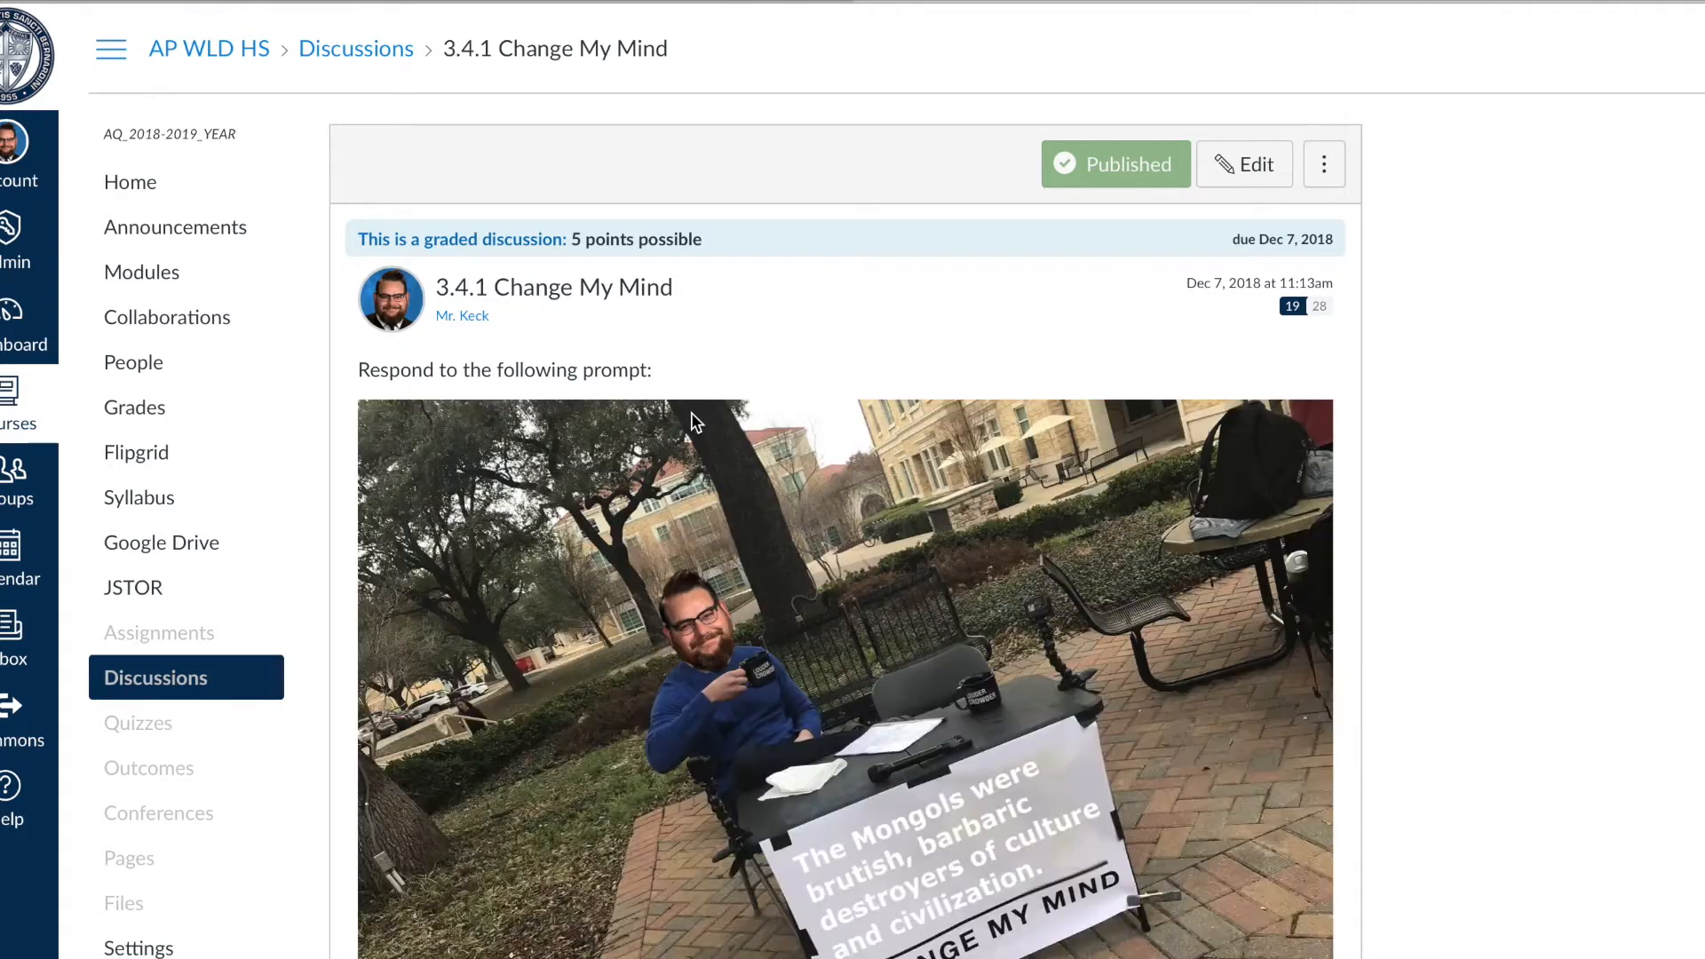
- Review the discussion's image prompt and read through the student replies below it
{"action": "scroll", "coordinate": [691, 412], "scroll_direction": "down", "scroll_amount": 3}
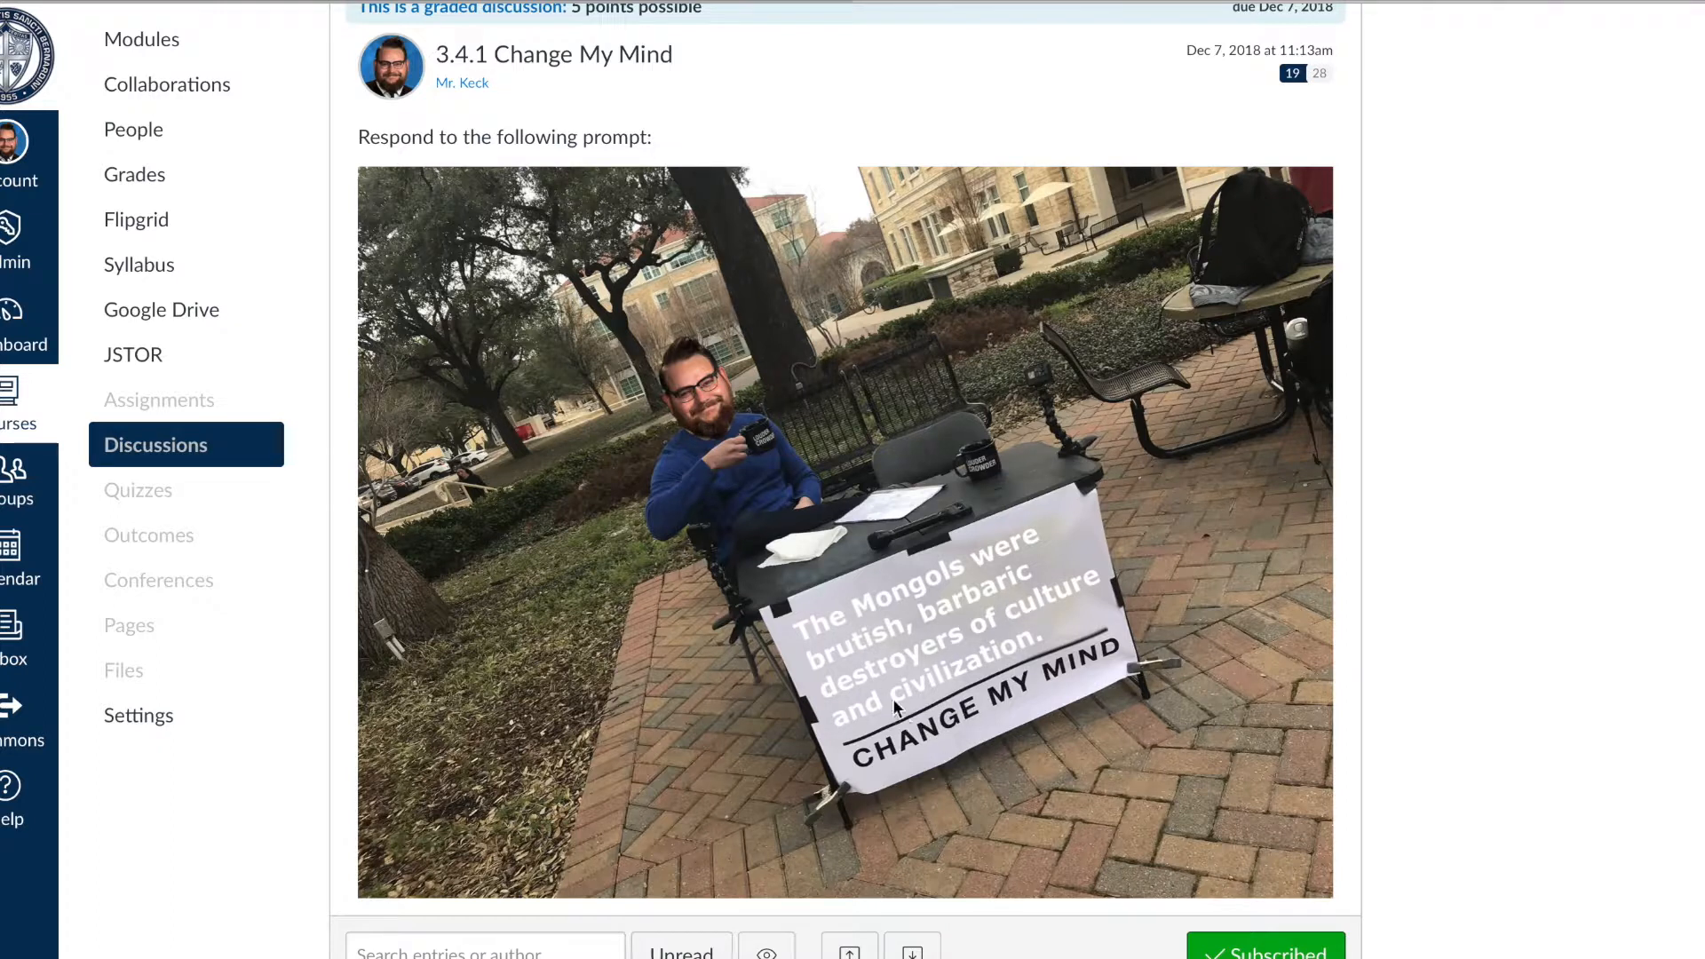
{"action": "scroll", "coordinate": [1057, 568], "scroll_direction": "down", "scroll_amount": 14}
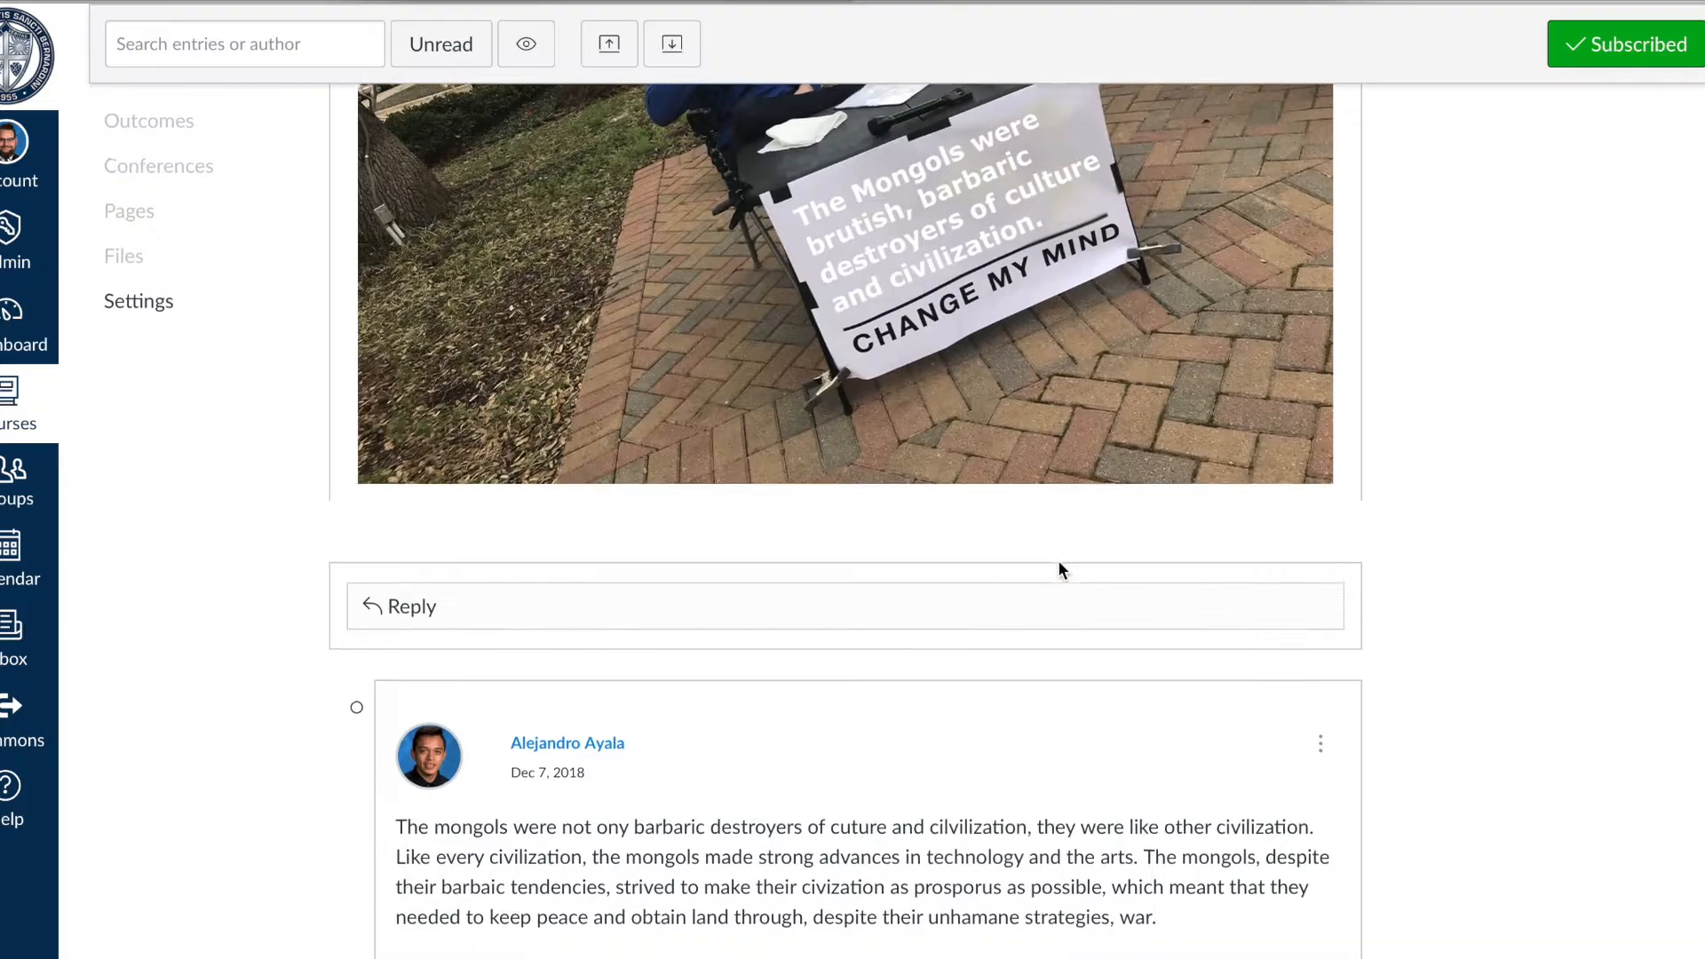
{"action": "scroll", "coordinate": [1059, 568], "scroll_direction": "down", "scroll_amount": 15}
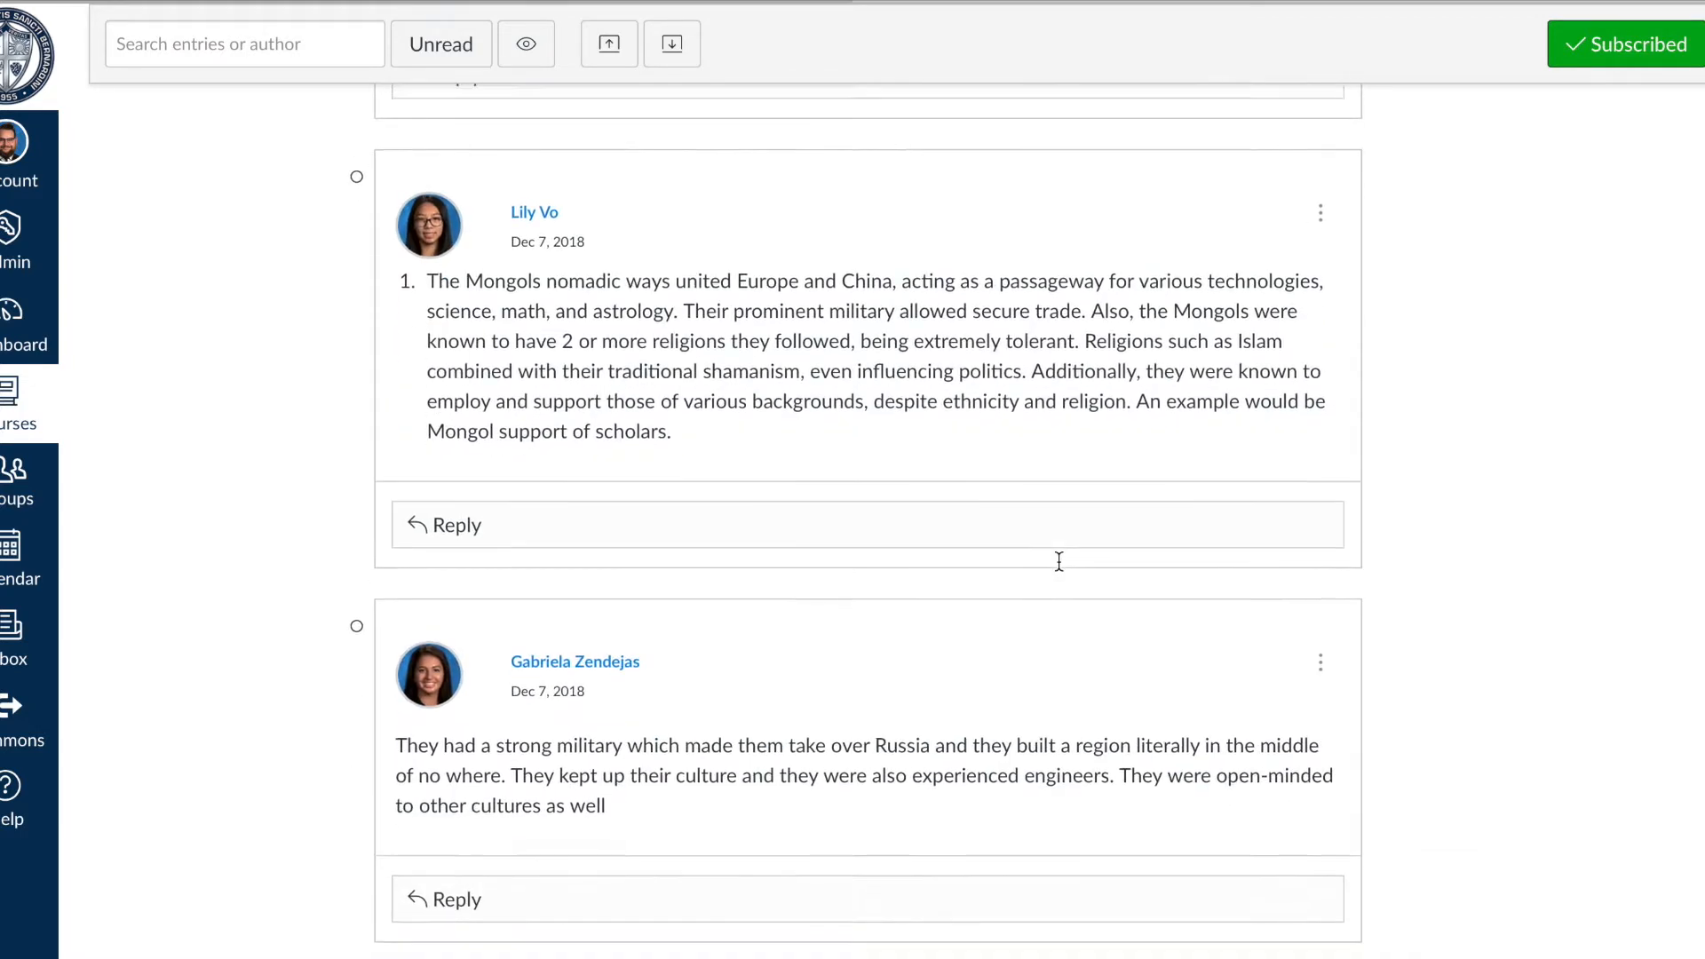
{"action": "scroll", "coordinate": [1058, 562], "scroll_direction": "up", "scroll_amount": 20}
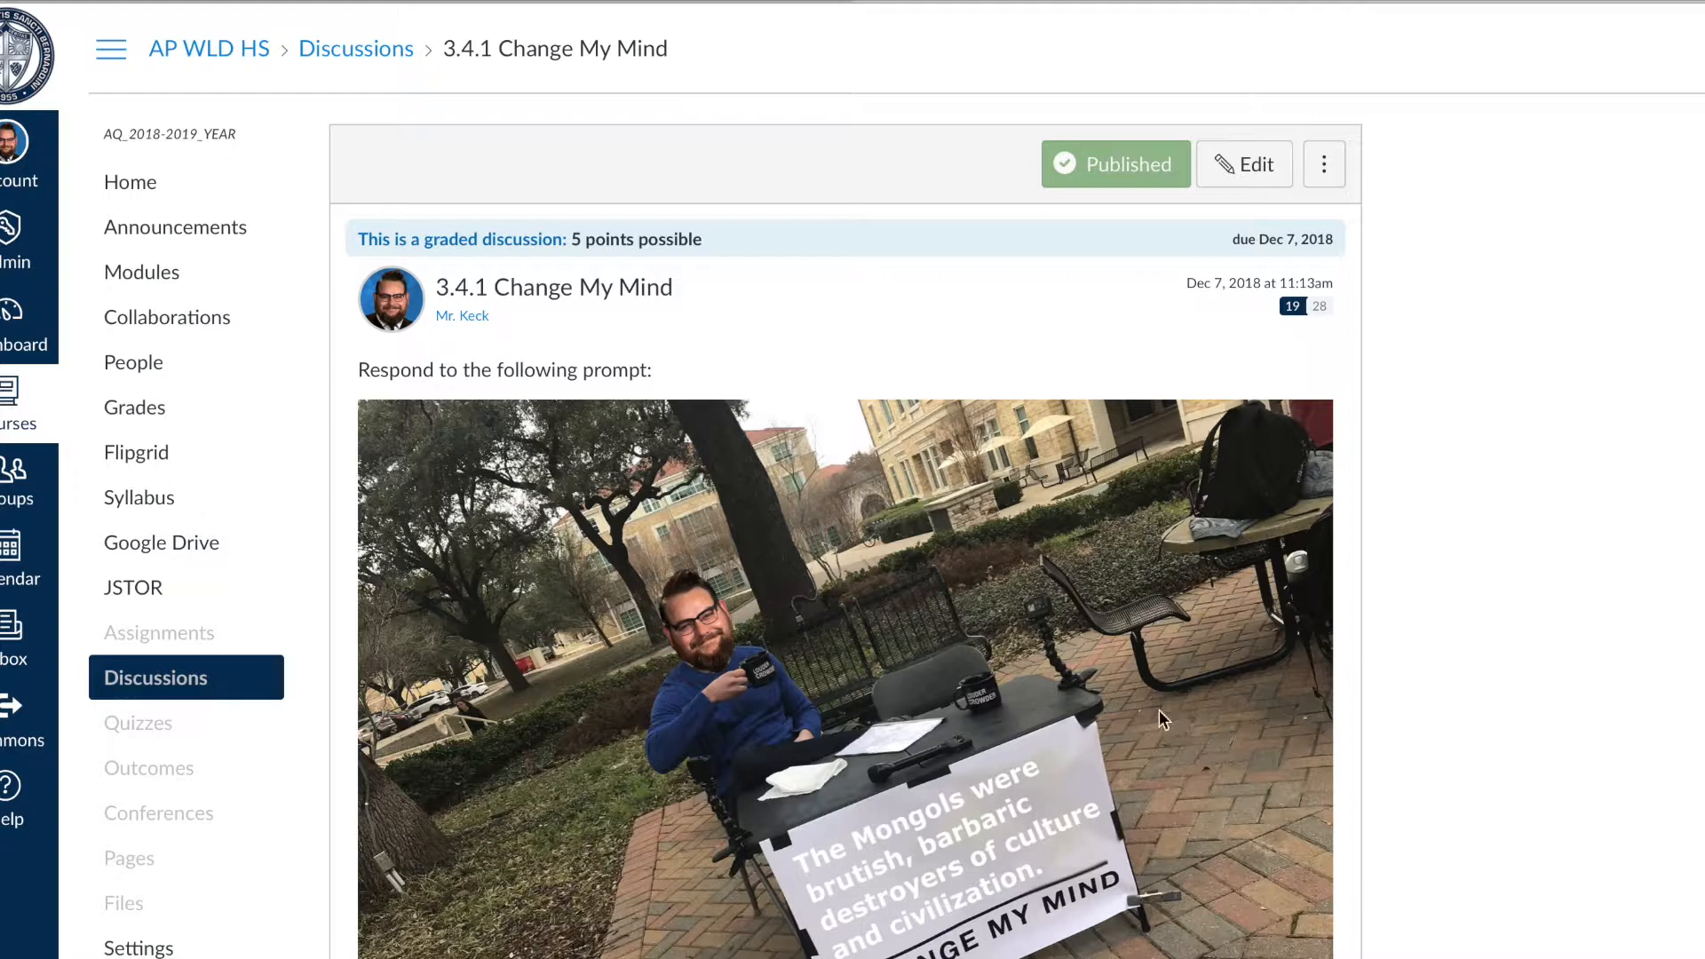
- Open the discussion for editing and examine its reply options, group setting, points, assignment group, peer reviews and due date
{"action": "left_click", "coordinate": [1243, 166]}
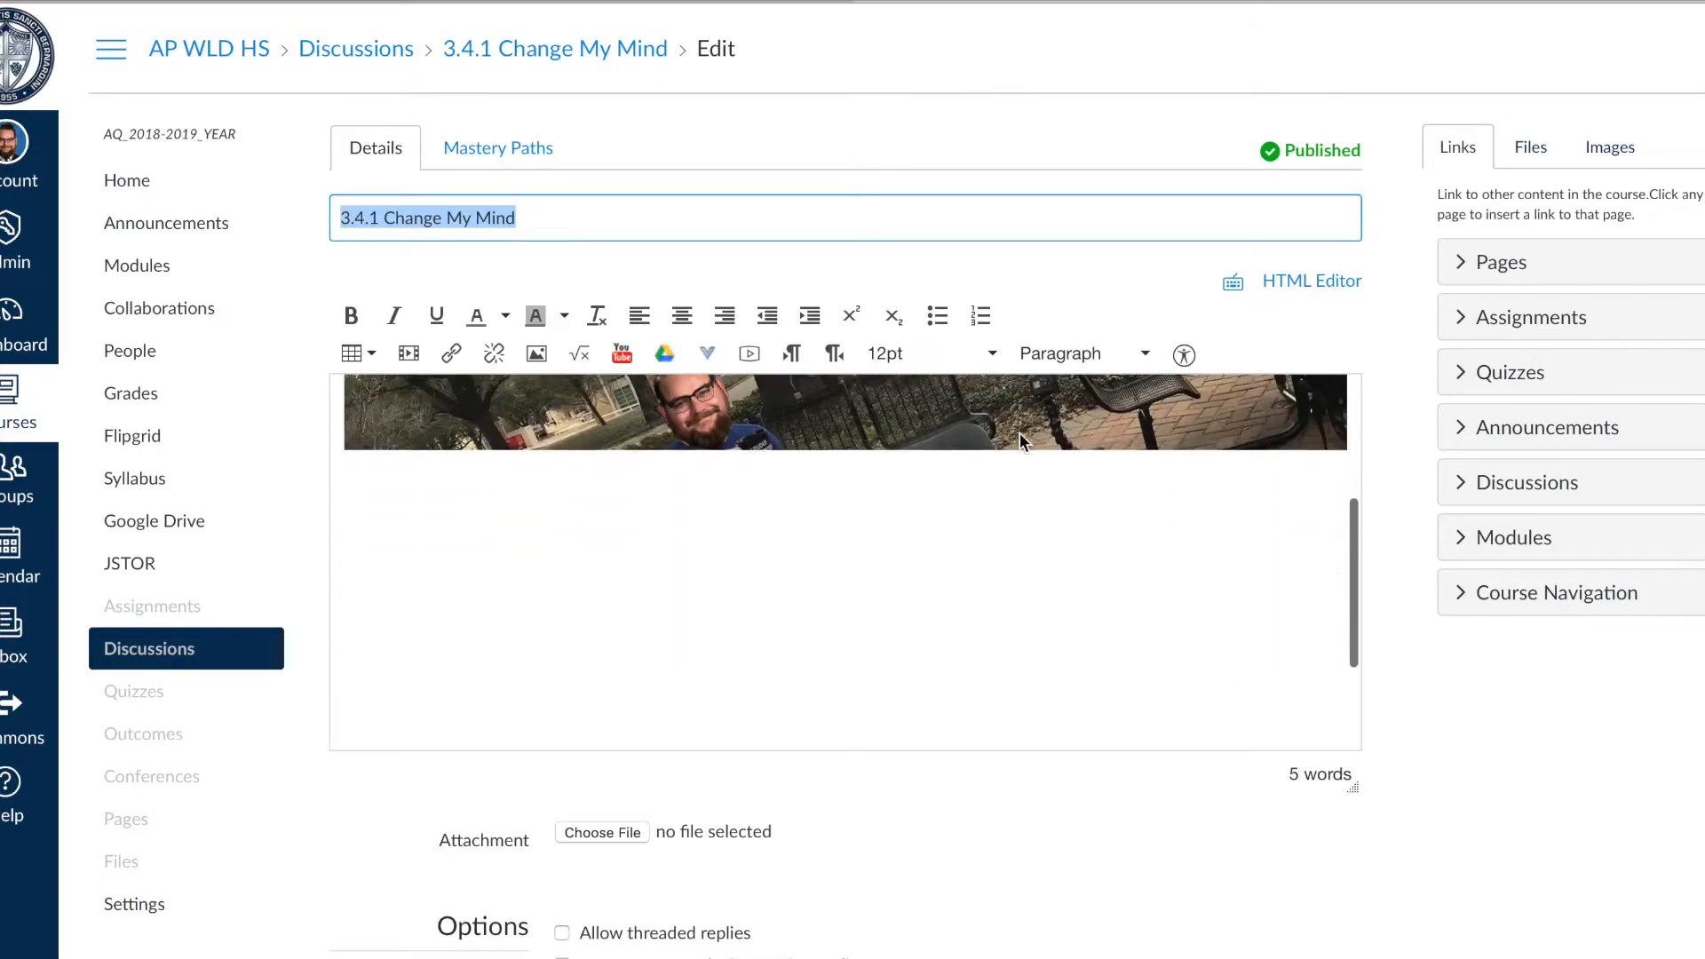
{"action": "scroll", "coordinate": [1020, 434], "scroll_direction": "down", "scroll_amount": 5}
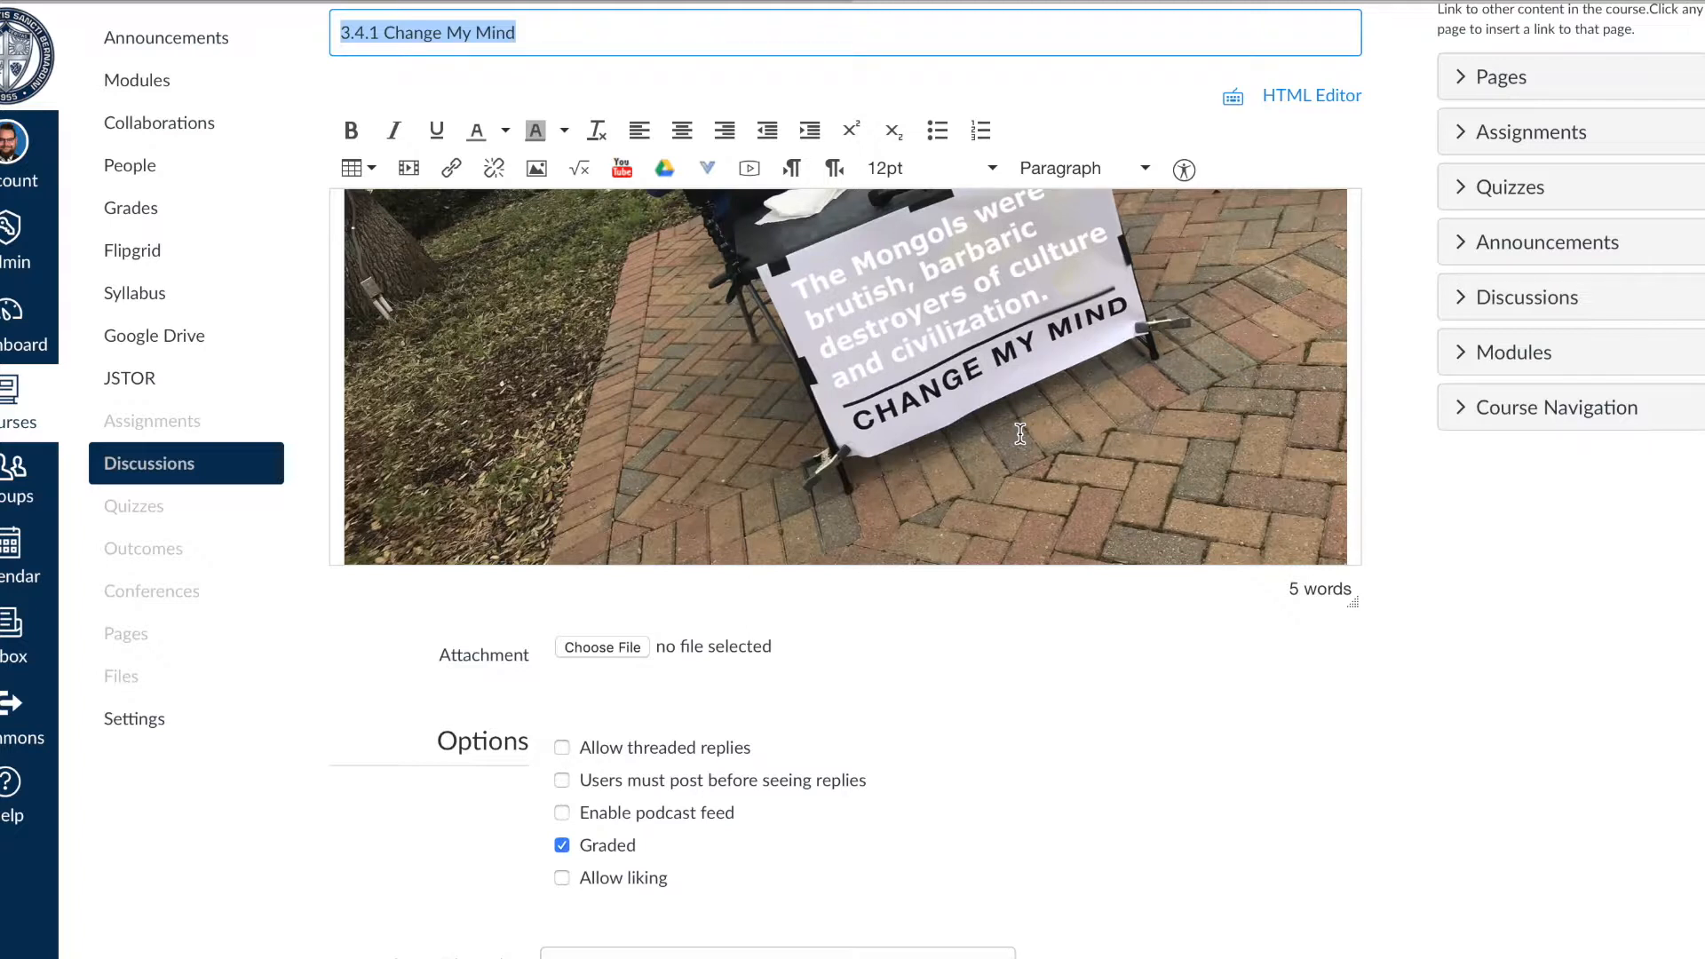
{"action": "scroll", "coordinate": [1019, 433], "scroll_direction": "down", "scroll_amount": 3}
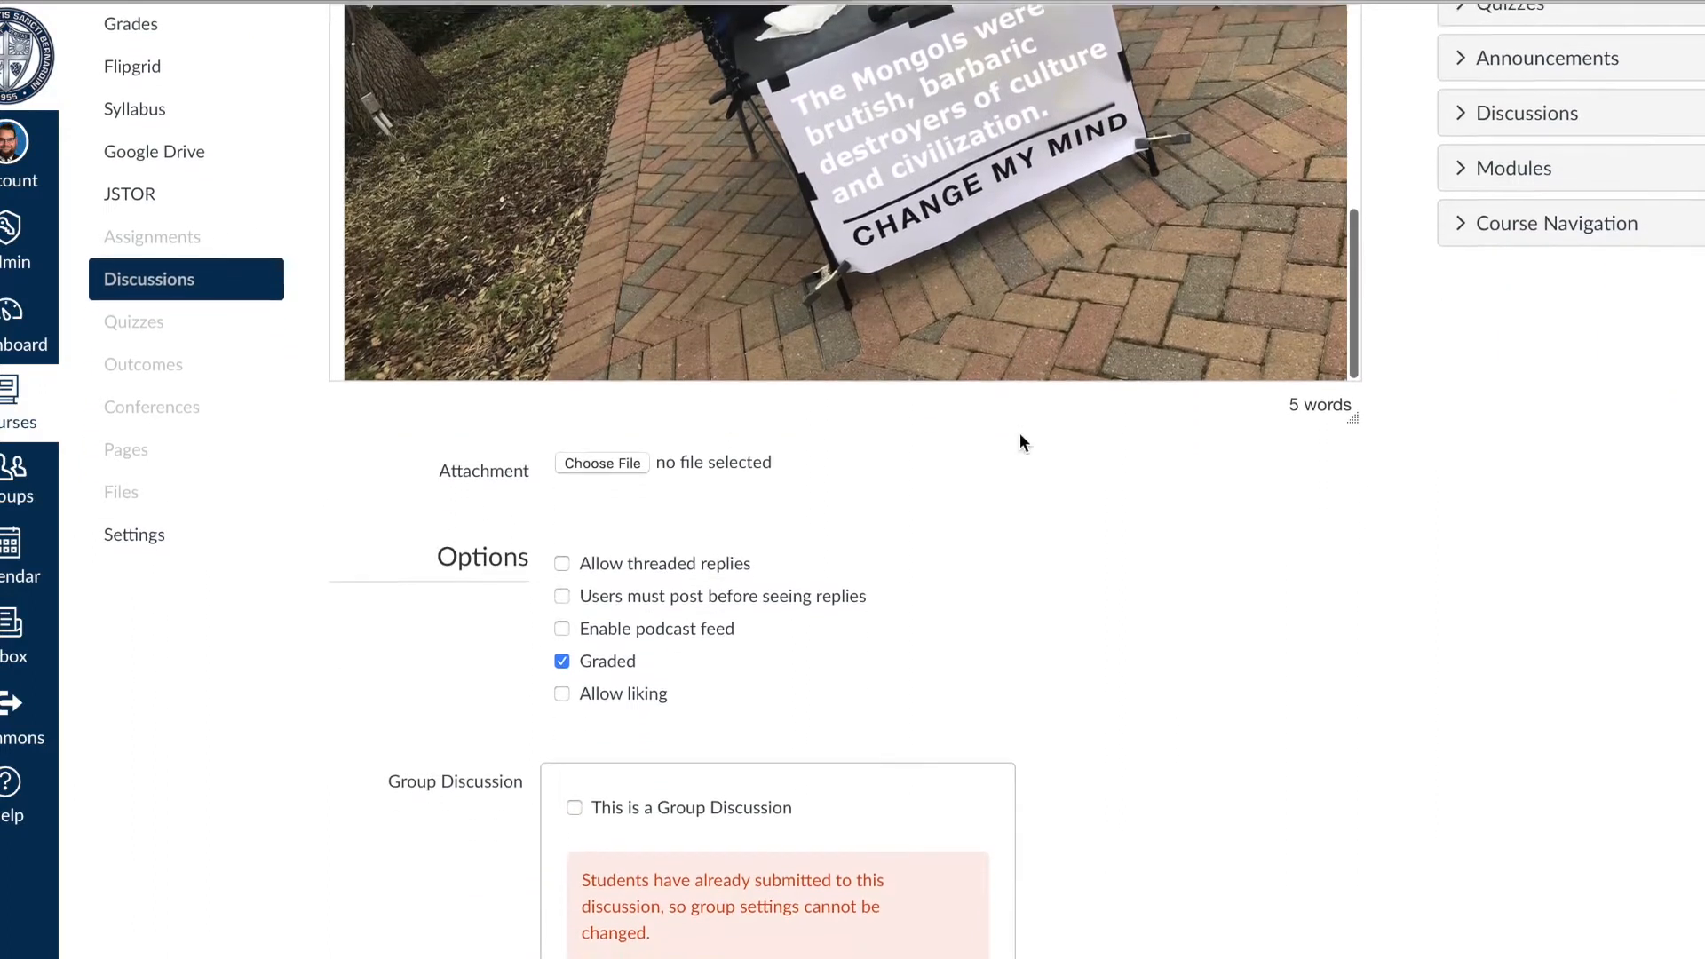
{"action": "scroll", "coordinate": [1020, 441], "scroll_direction": "down", "scroll_amount": 2}
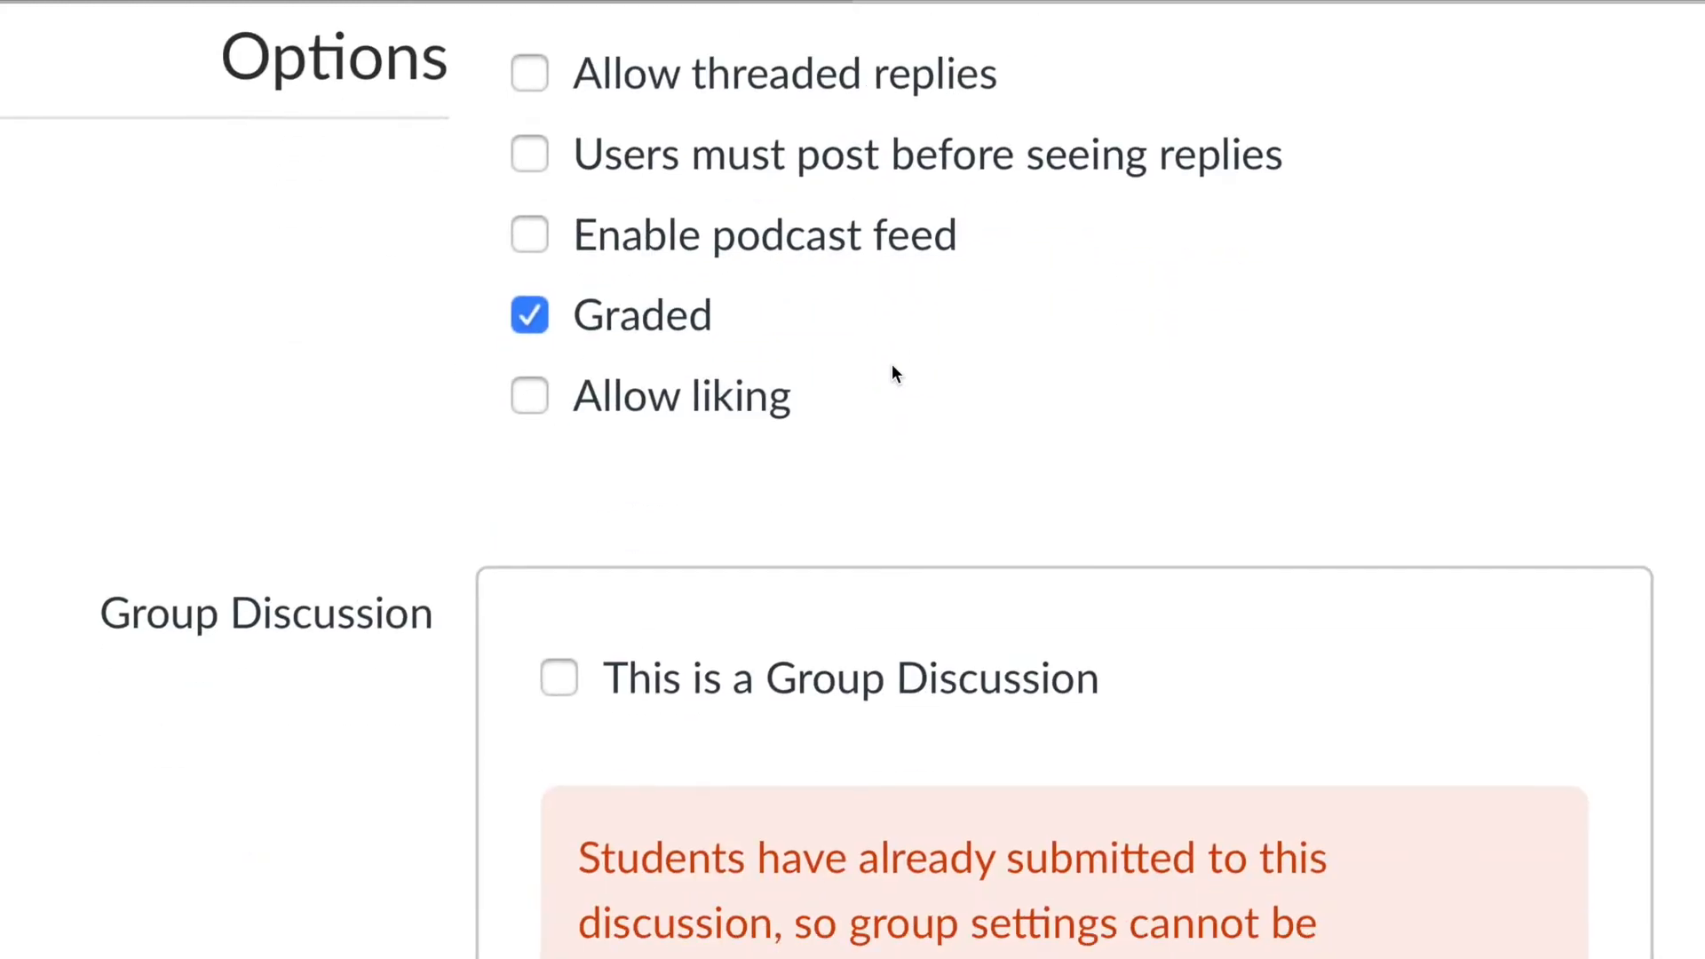
{"action": "scroll", "coordinate": [892, 364], "scroll_direction": "down", "scroll_amount": 5}
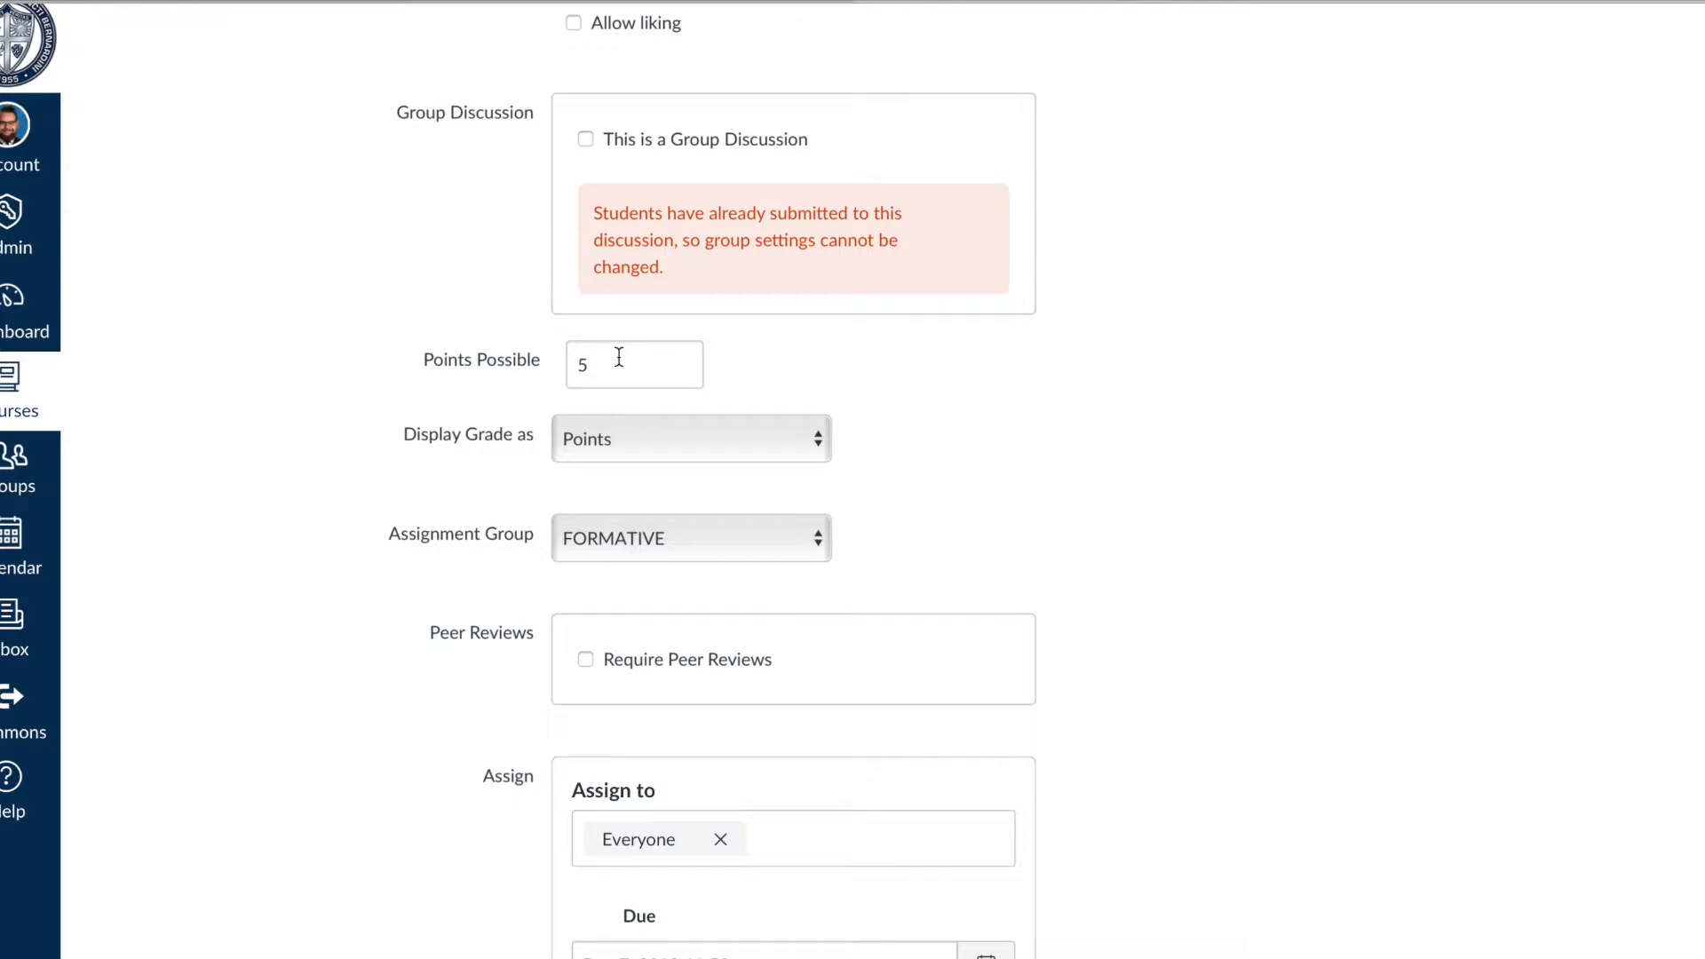
{"action": "scroll", "coordinate": [619, 356], "scroll_direction": "down", "scroll_amount": 4}
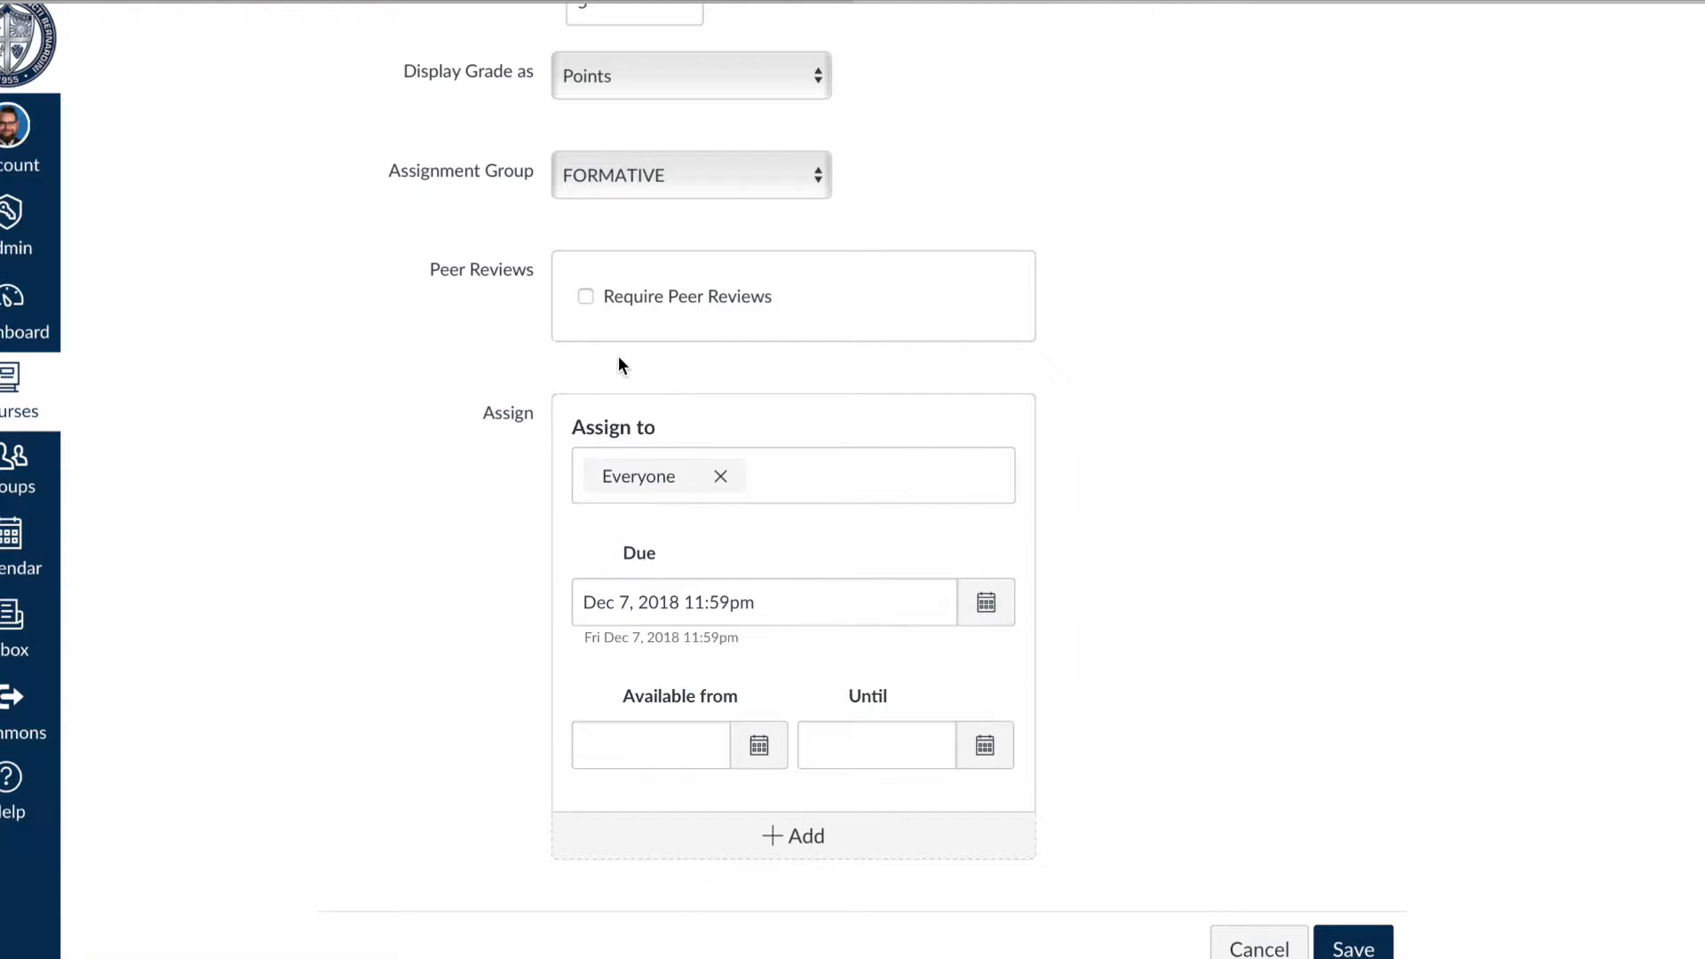
{"action": "scroll", "coordinate": [776, 435], "scroll_direction": "up", "scroll_amount": 8}
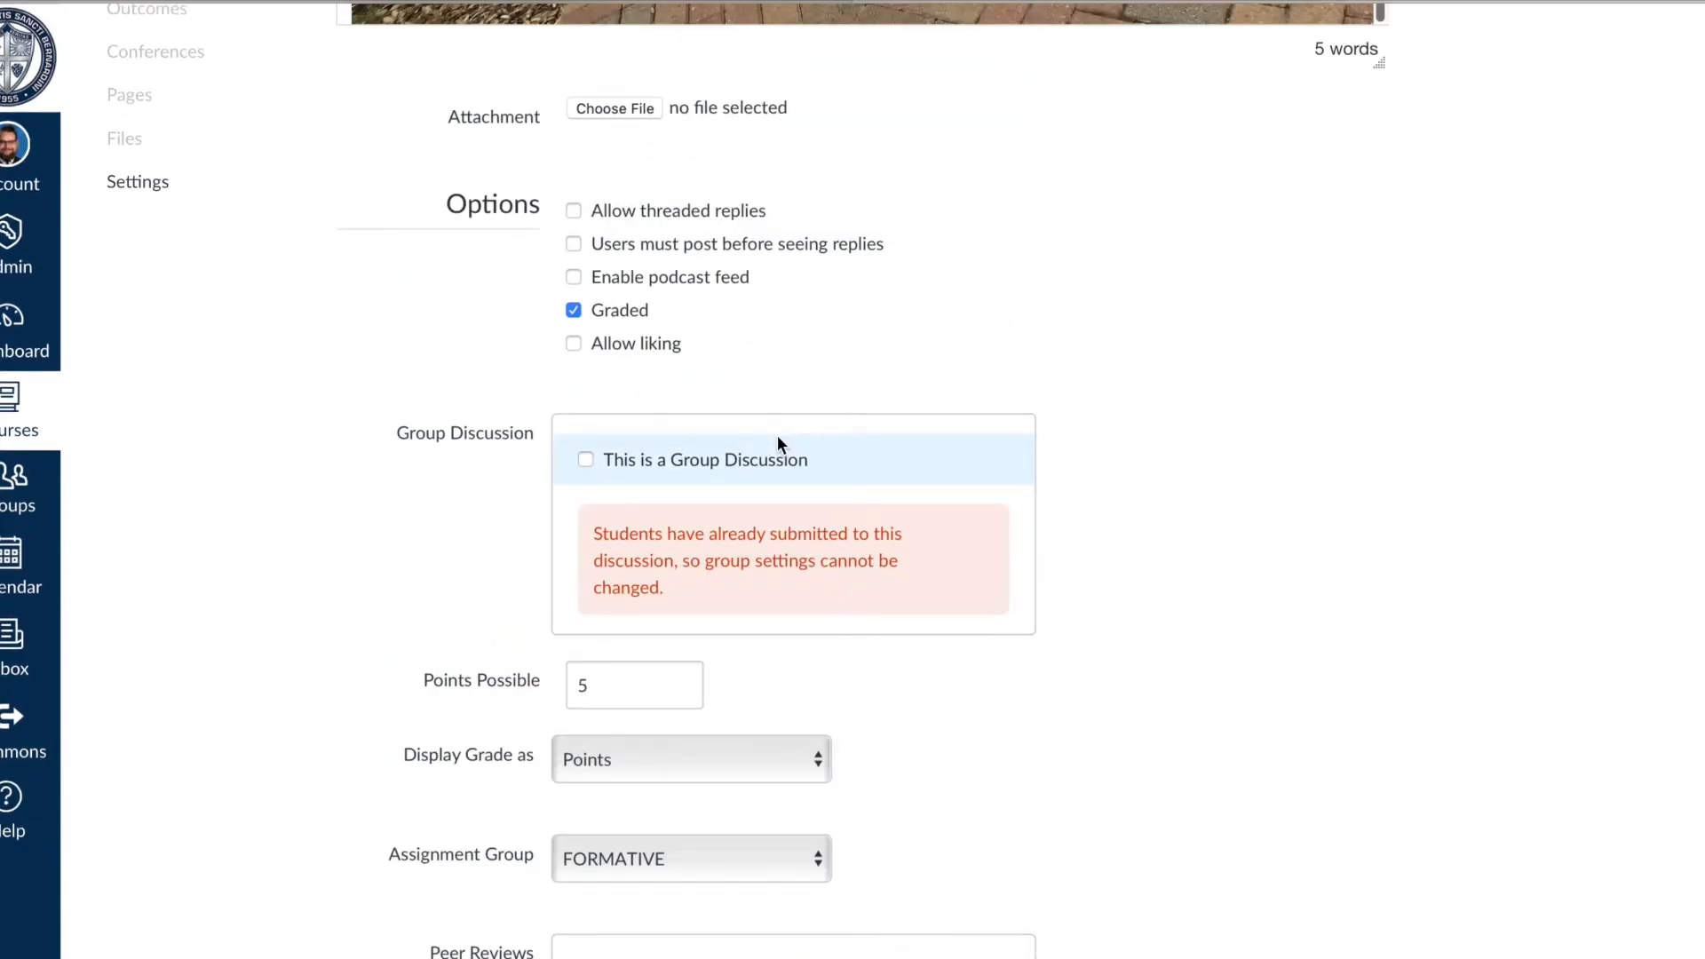
{"action": "scroll", "coordinate": [776, 435], "scroll_direction": "down", "scroll_amount": 8}
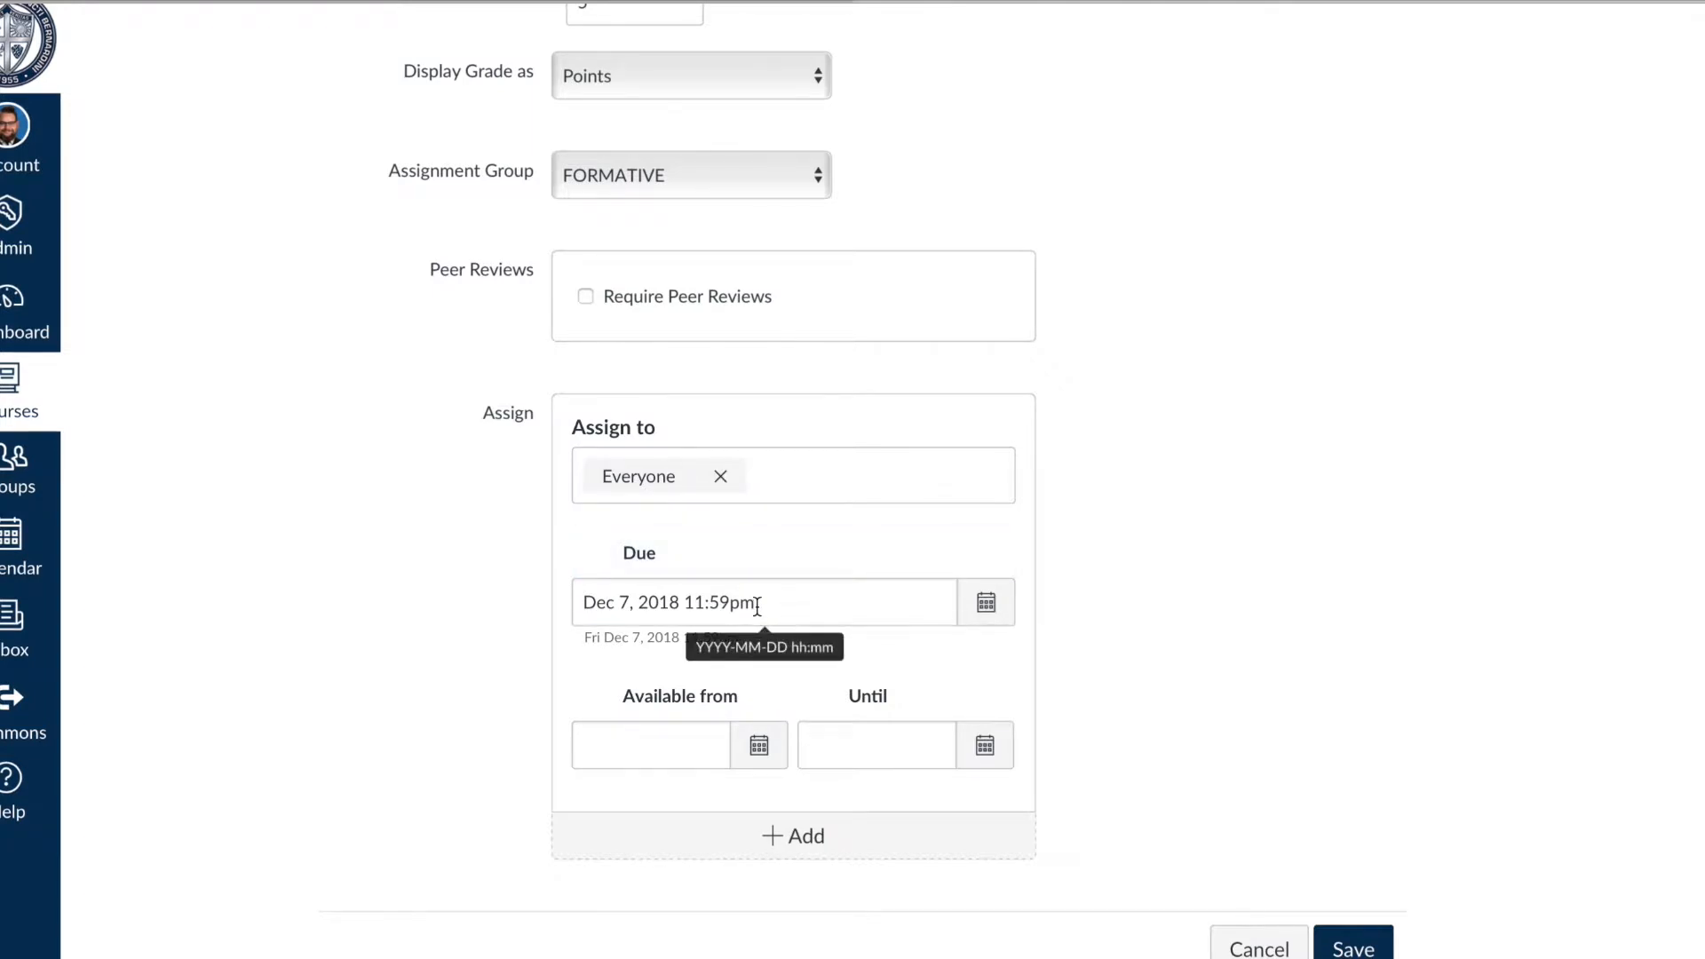
{"action": "left_click", "coordinate": [816, 839]}
{"action": "scroll", "coordinate": [734, 826], "scroll_direction": "down", "scroll_amount": 3}
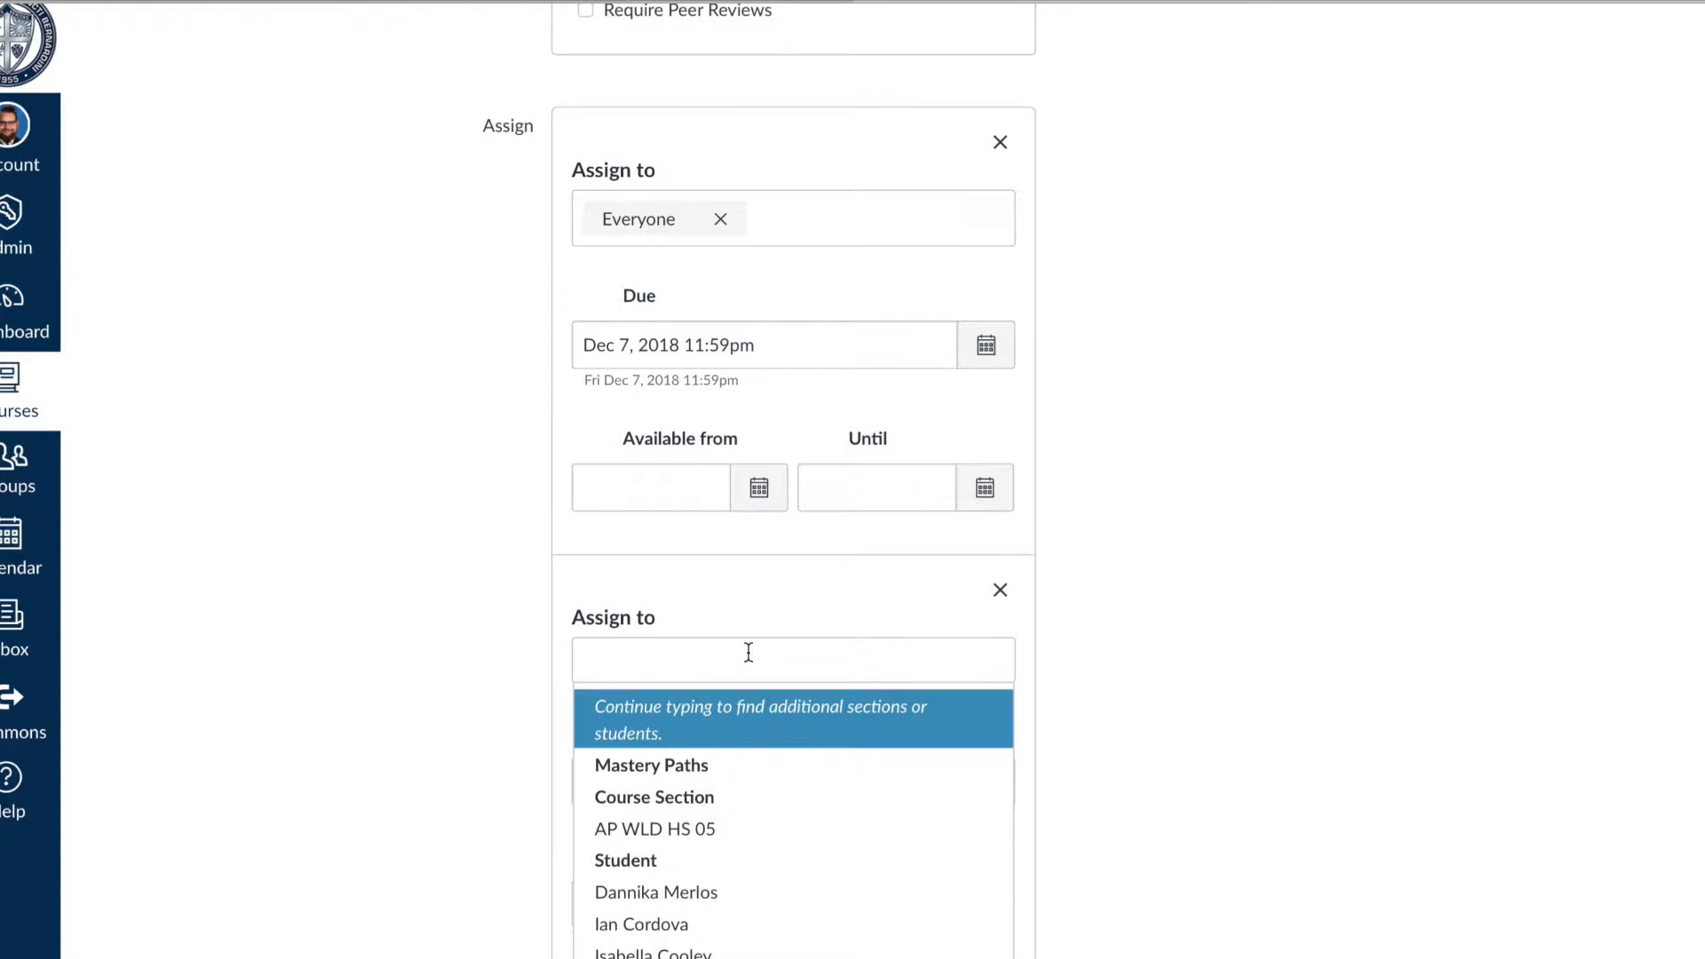
{"action": "scroll", "coordinate": [870, 641], "scroll_direction": "up", "scroll_amount": 1}
{"action": "left_click", "coordinate": [999, 626]}
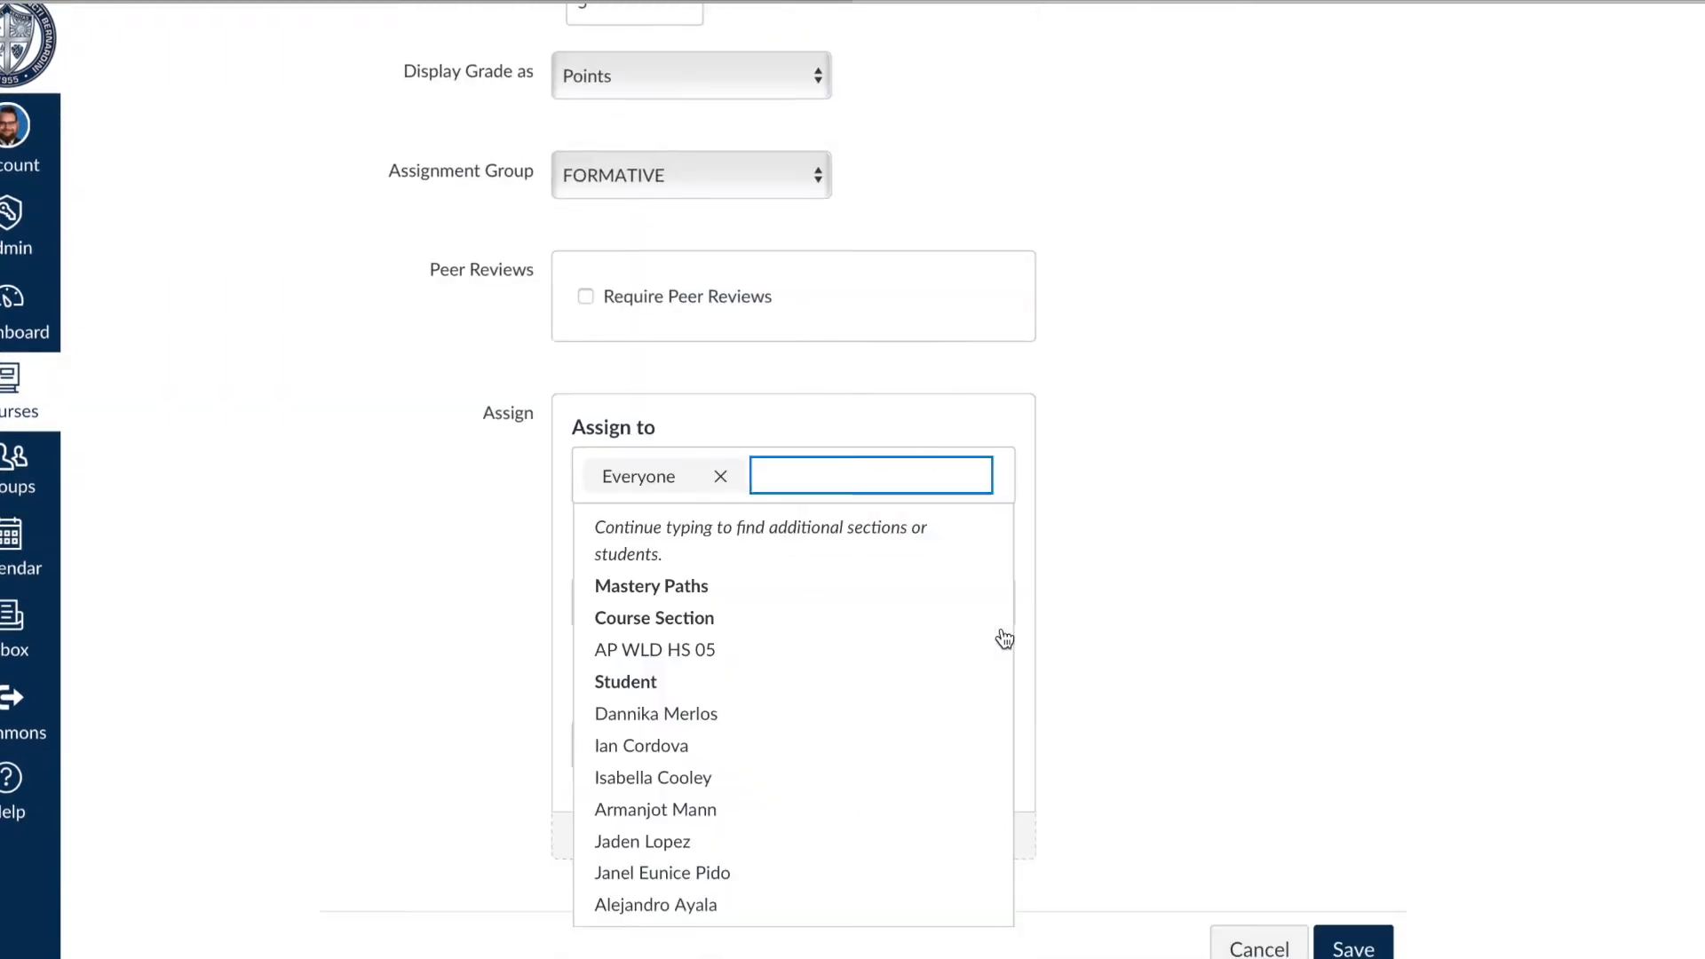
{"action": "left_click", "coordinate": [1055, 593]}
- Enable the option that users must post before seeing replies for the graded discussion
{"action": "scroll", "coordinate": [1055, 593], "scroll_direction": "up", "scroll_amount": 6}
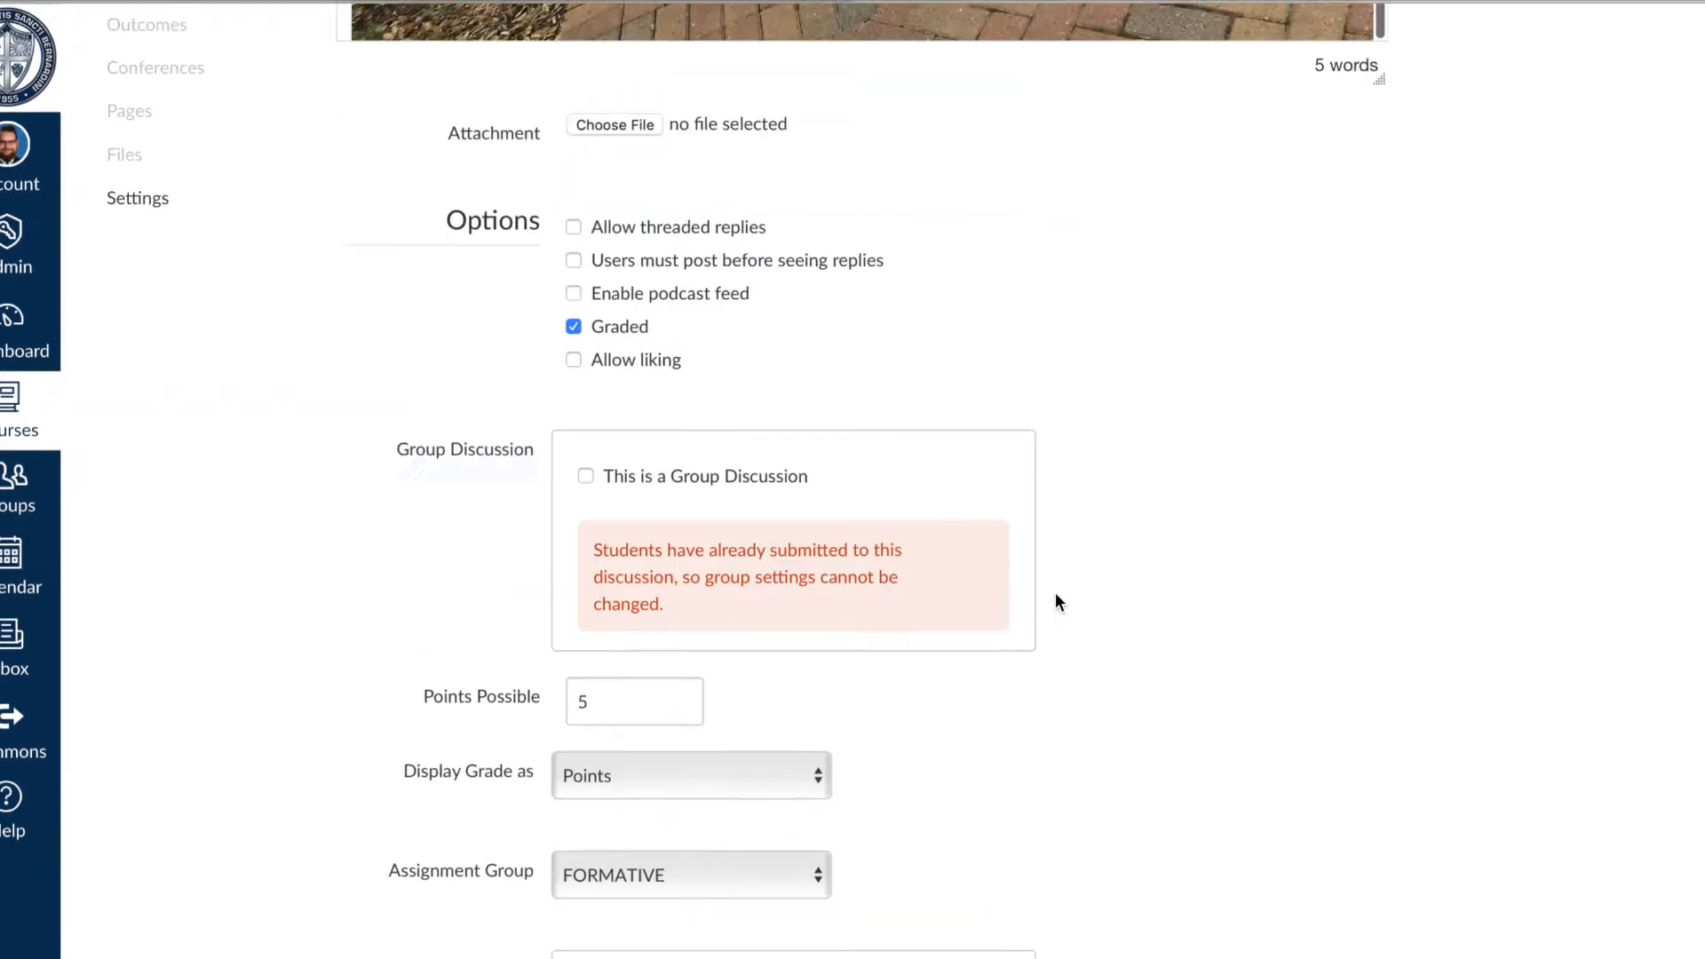
{"action": "scroll", "coordinate": [1055, 594], "scroll_direction": "up", "scroll_amount": 2}
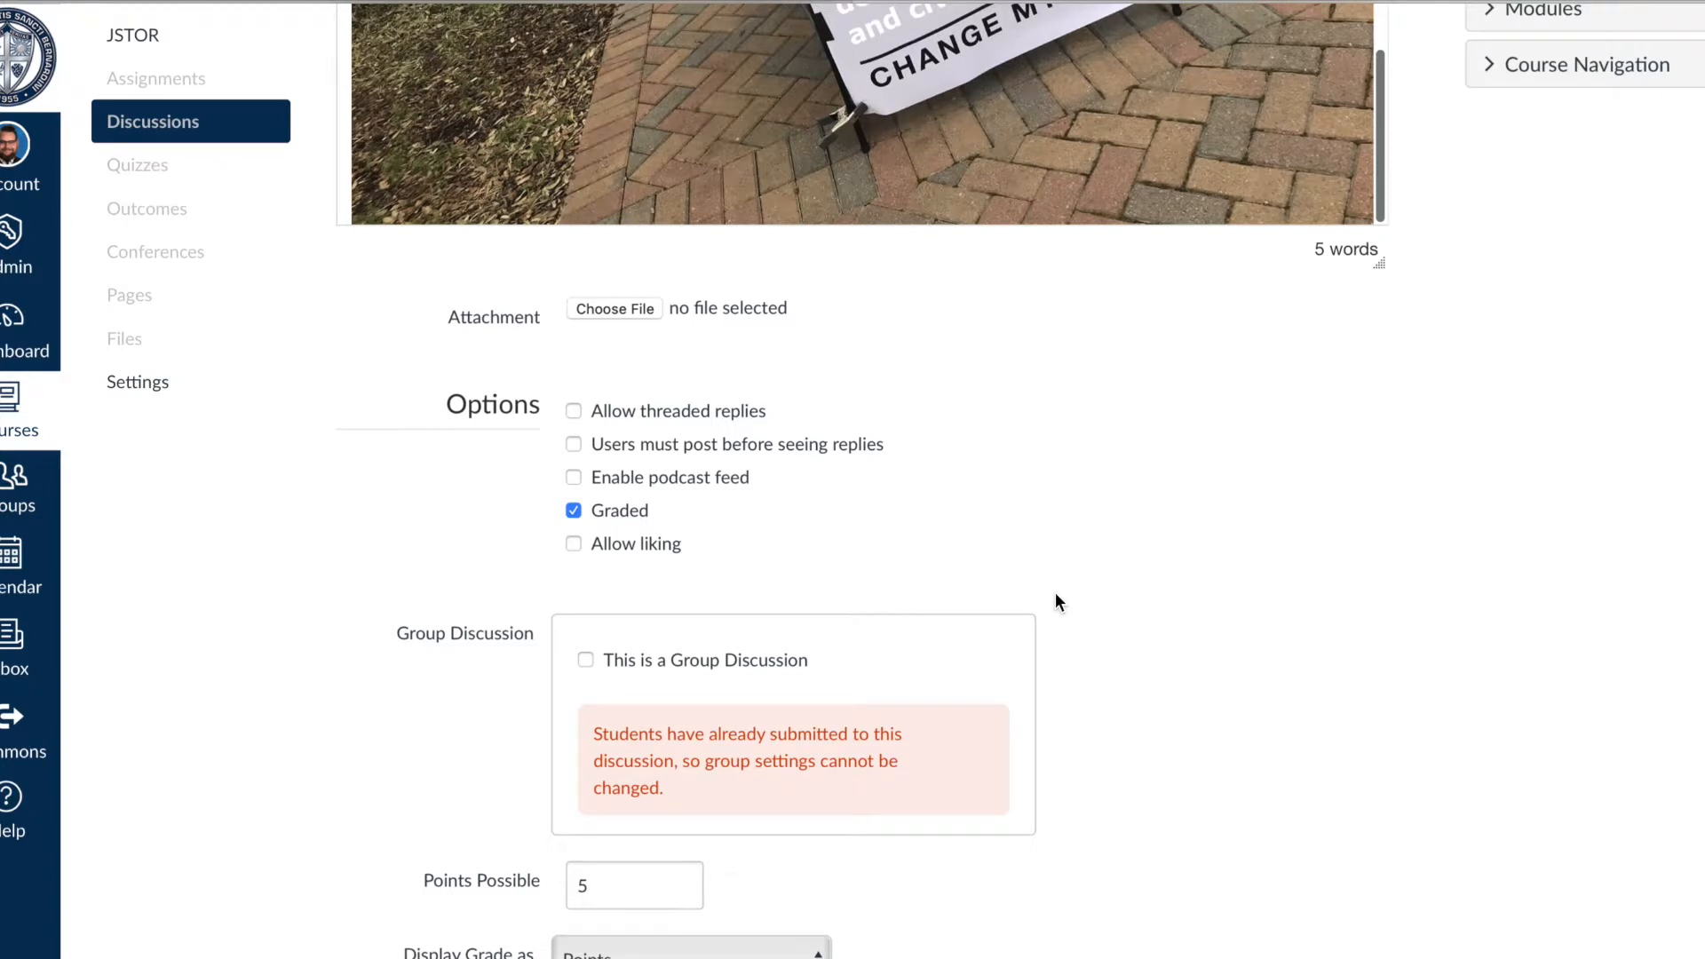
{"action": "scroll", "coordinate": [649, 437], "scroll_direction": "up", "scroll_amount": 5}
{"action": "scroll", "coordinate": [649, 436], "scroll_direction": "up", "scroll_amount": 1}
{"action": "scroll", "coordinate": [648, 435], "scroll_direction": "up", "scroll_amount": 1}
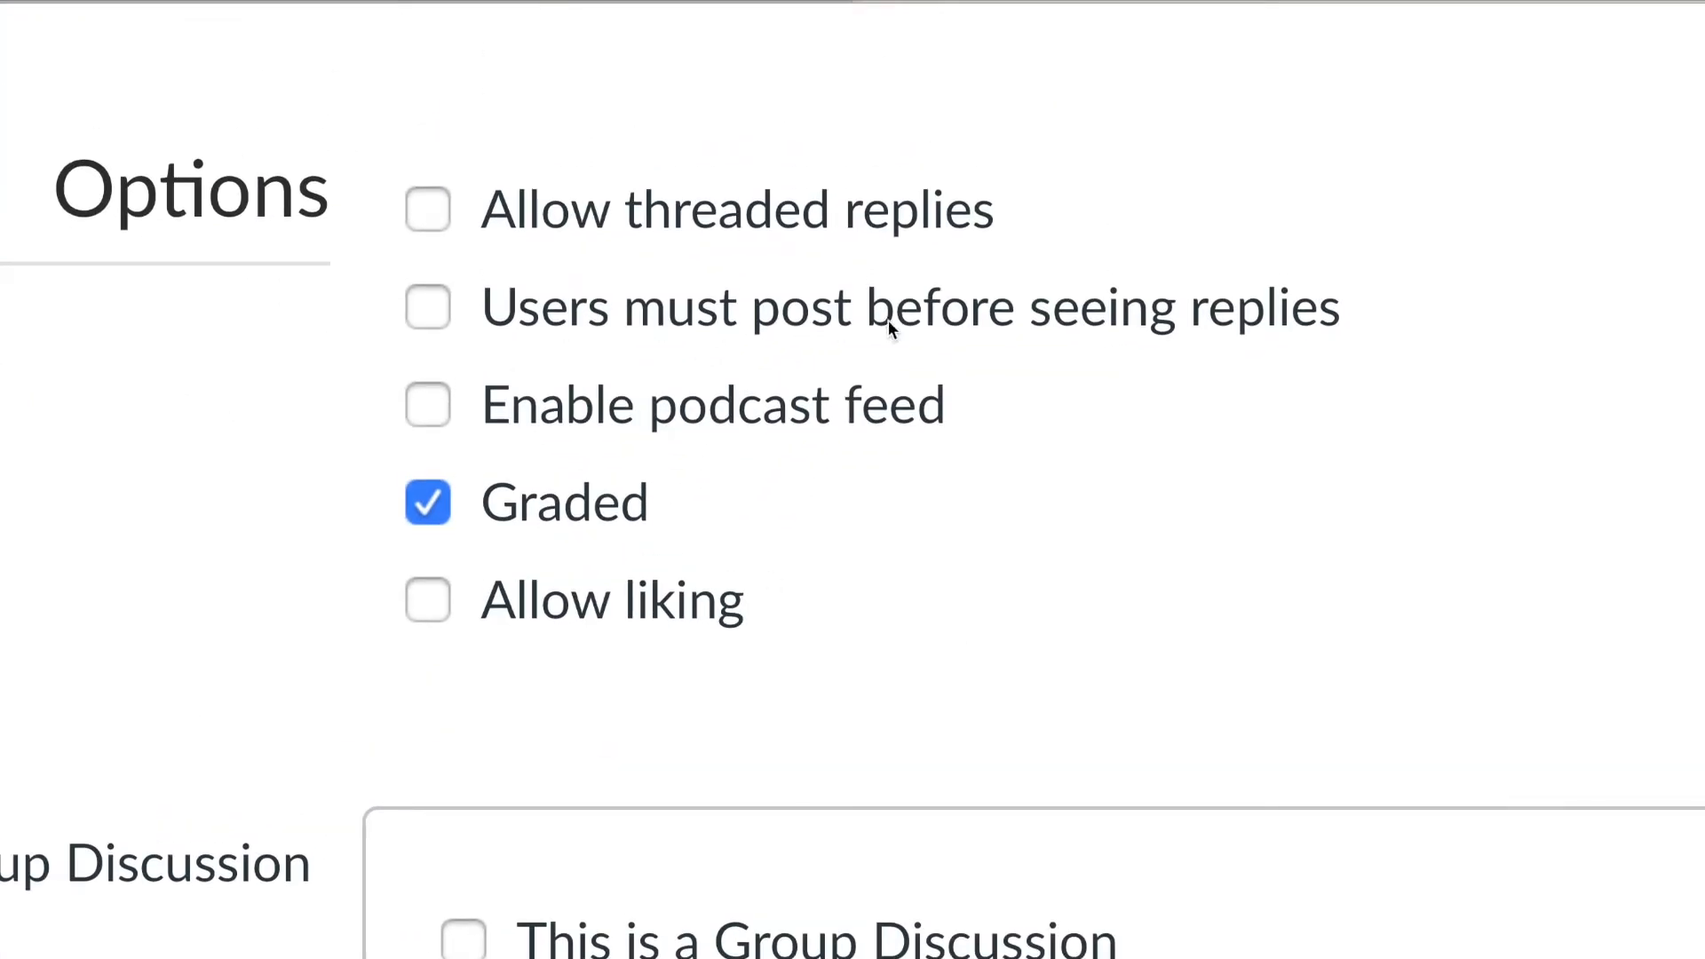
{"action": "left_click", "coordinate": [438, 313]}
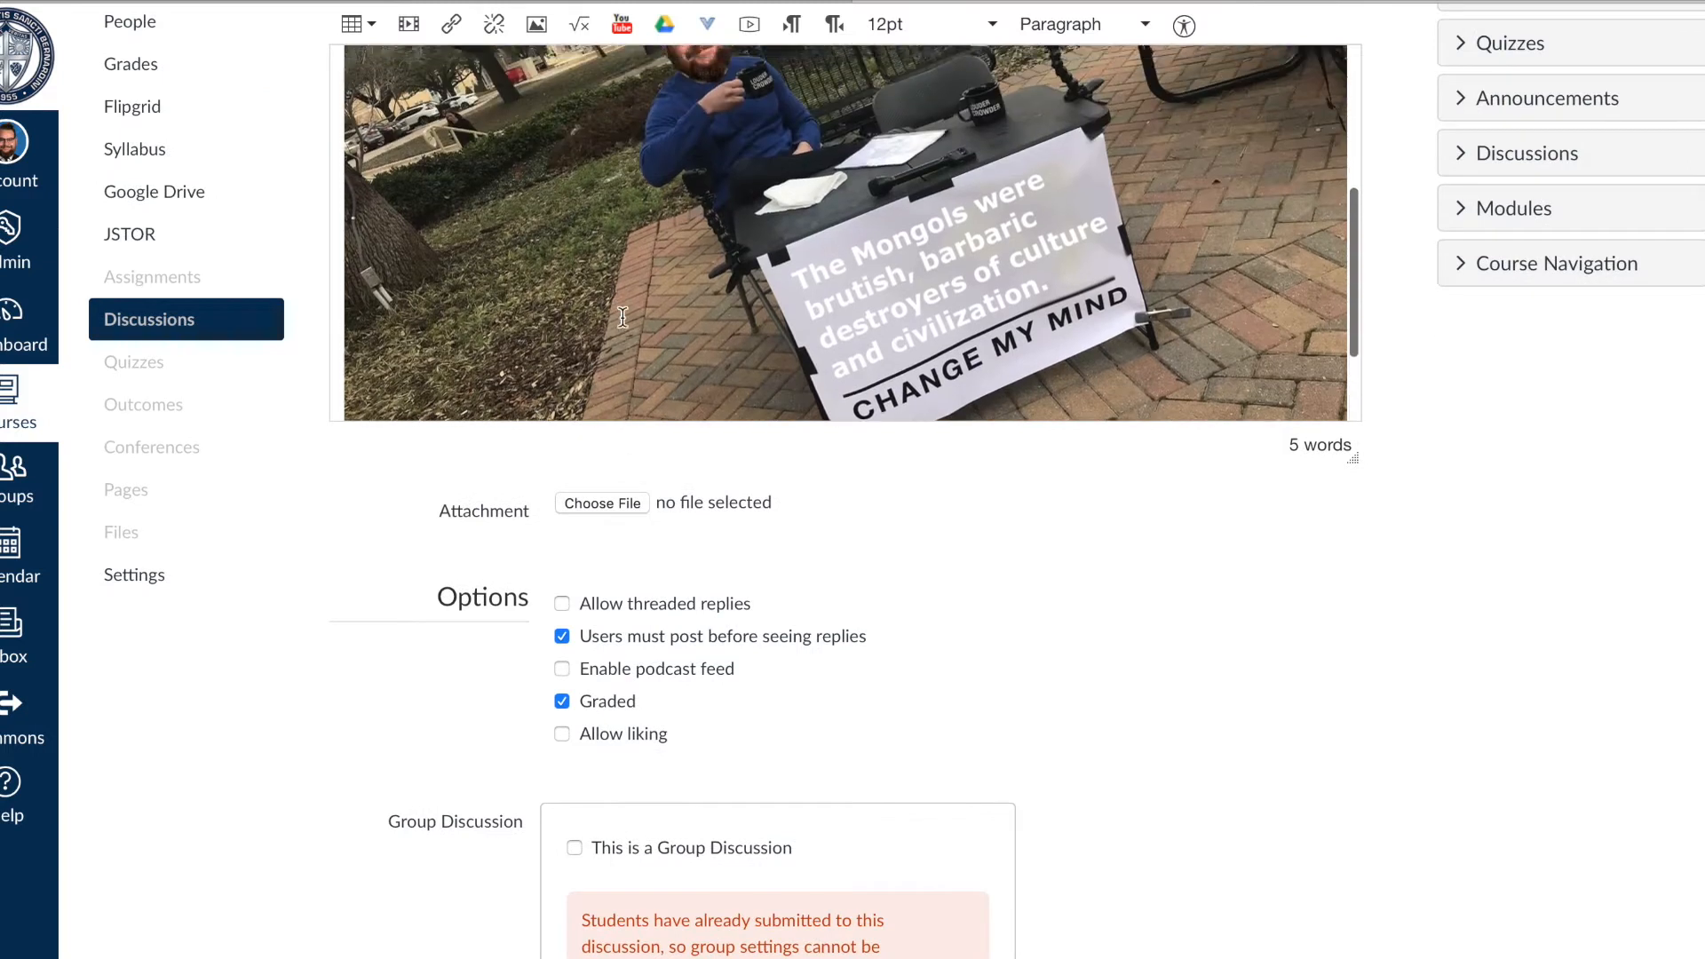
- Check the discussion's prompt and settings once more and save the changes
{"action": "scroll", "coordinate": [622, 316], "scroll_direction": "up", "scroll_amount": 6}
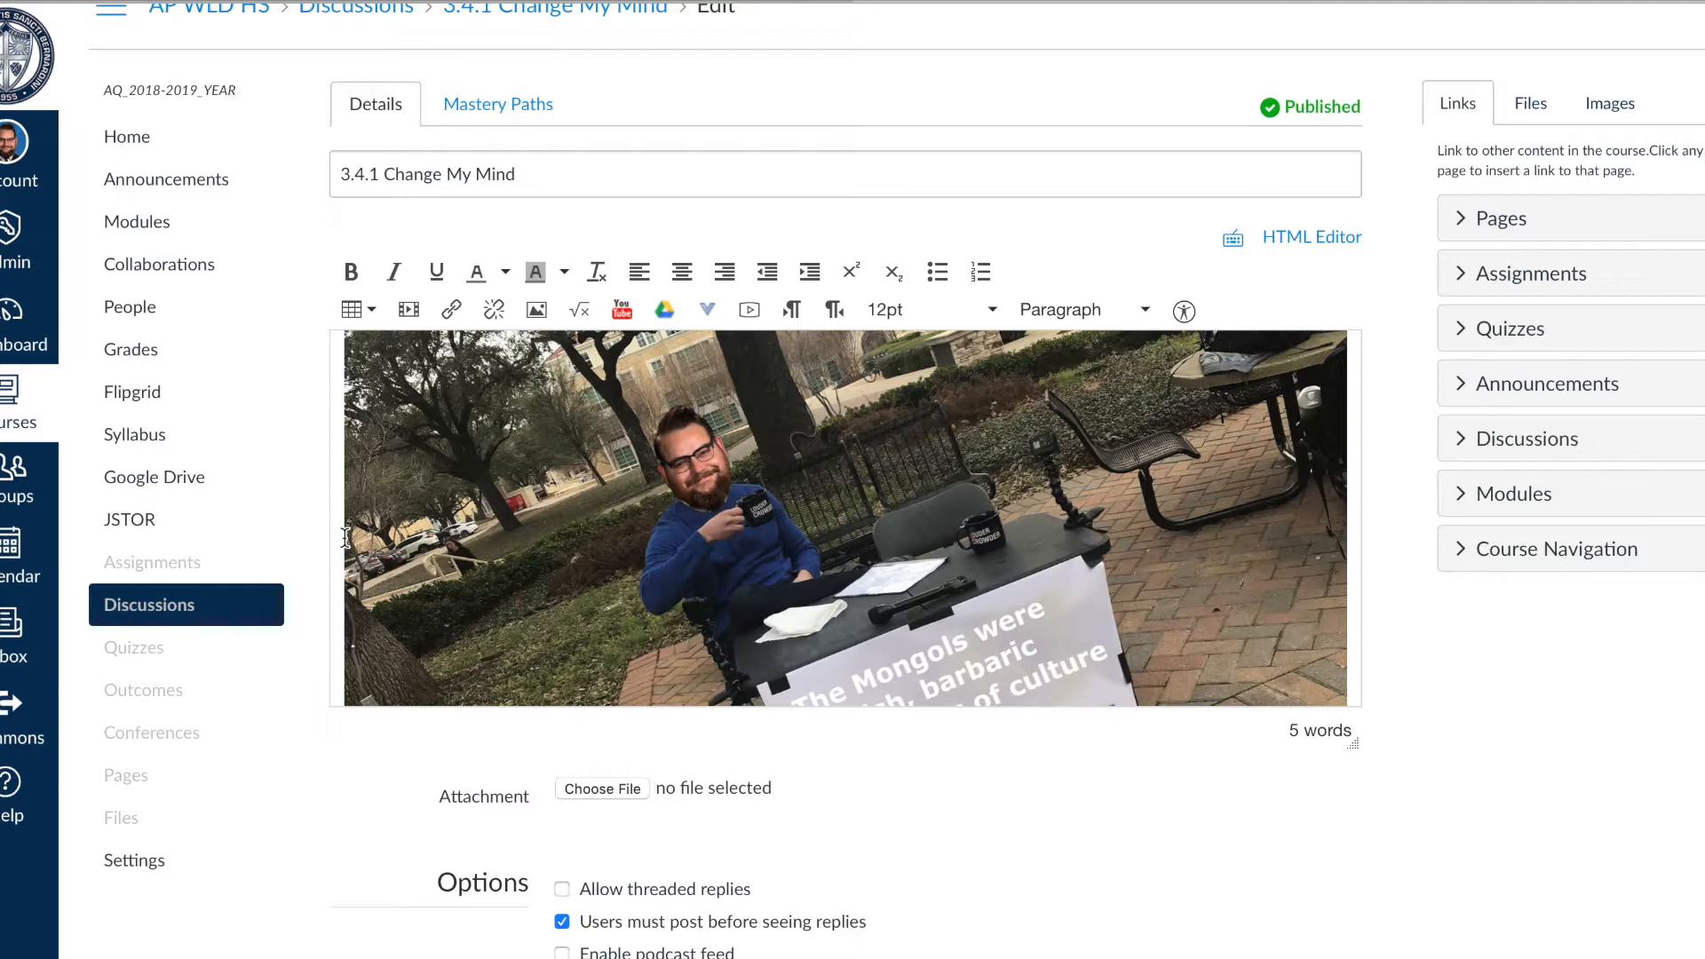
{"action": "scroll", "coordinate": [345, 537], "scroll_direction": "down", "scroll_amount": 3}
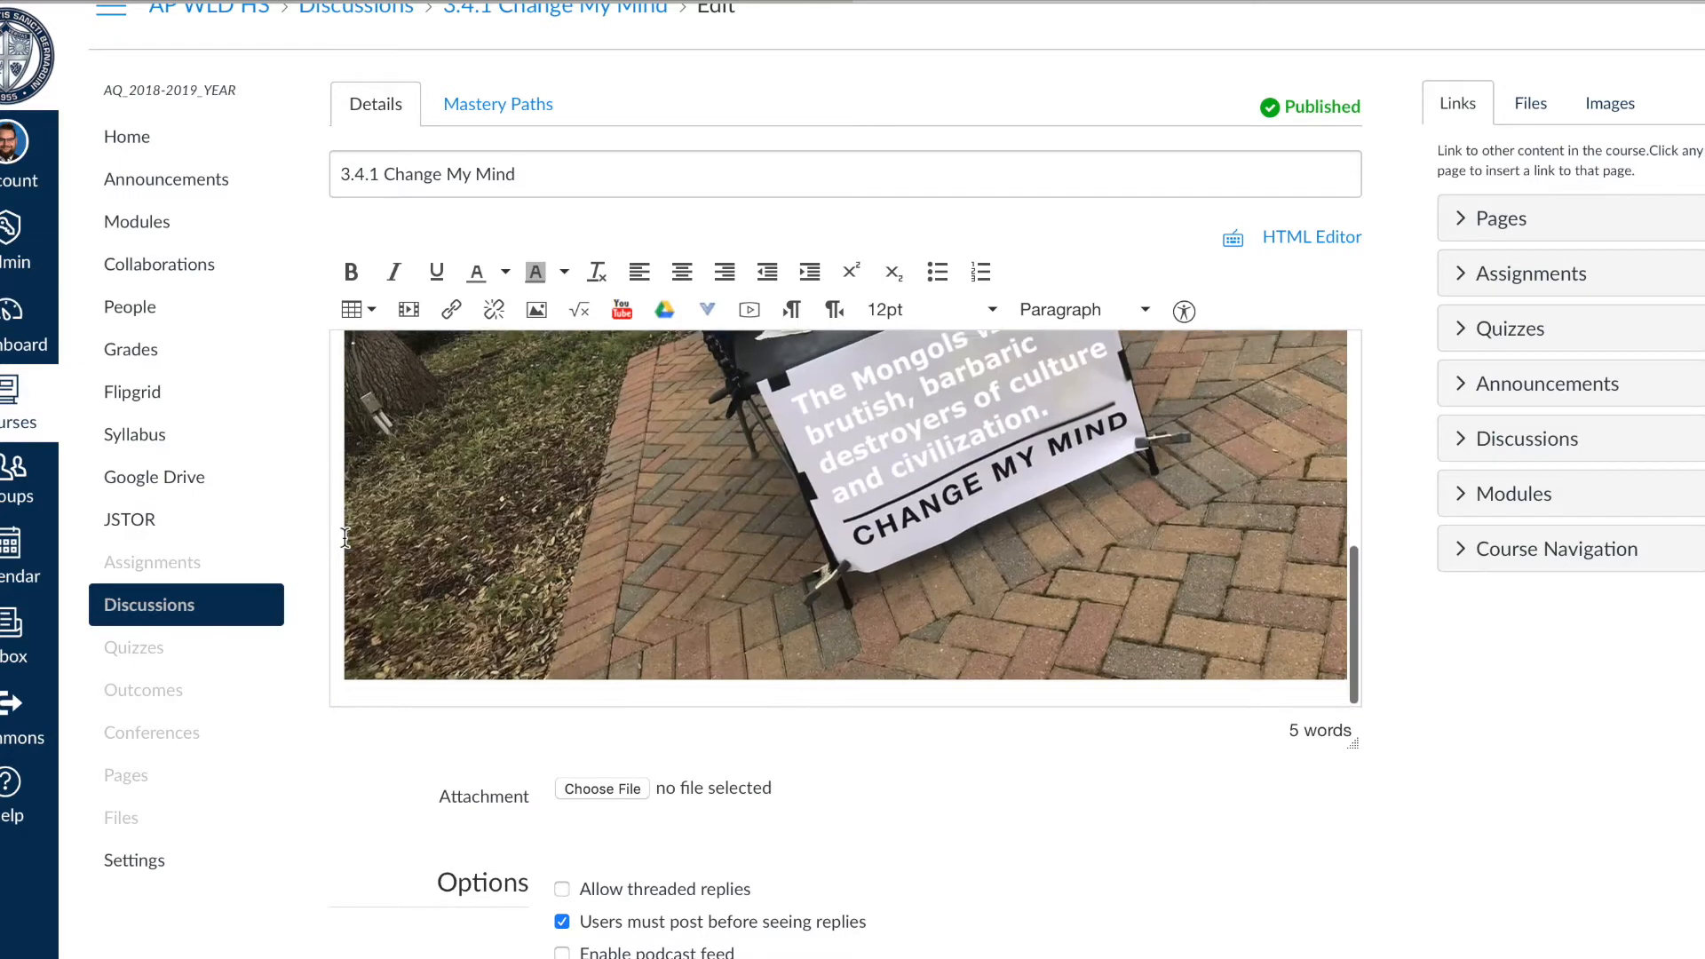
{"action": "scroll", "coordinate": [446, 817], "scroll_direction": "down", "scroll_amount": 1}
{"action": "scroll", "coordinate": [466, 896], "scroll_direction": "down", "scroll_amount": 7}
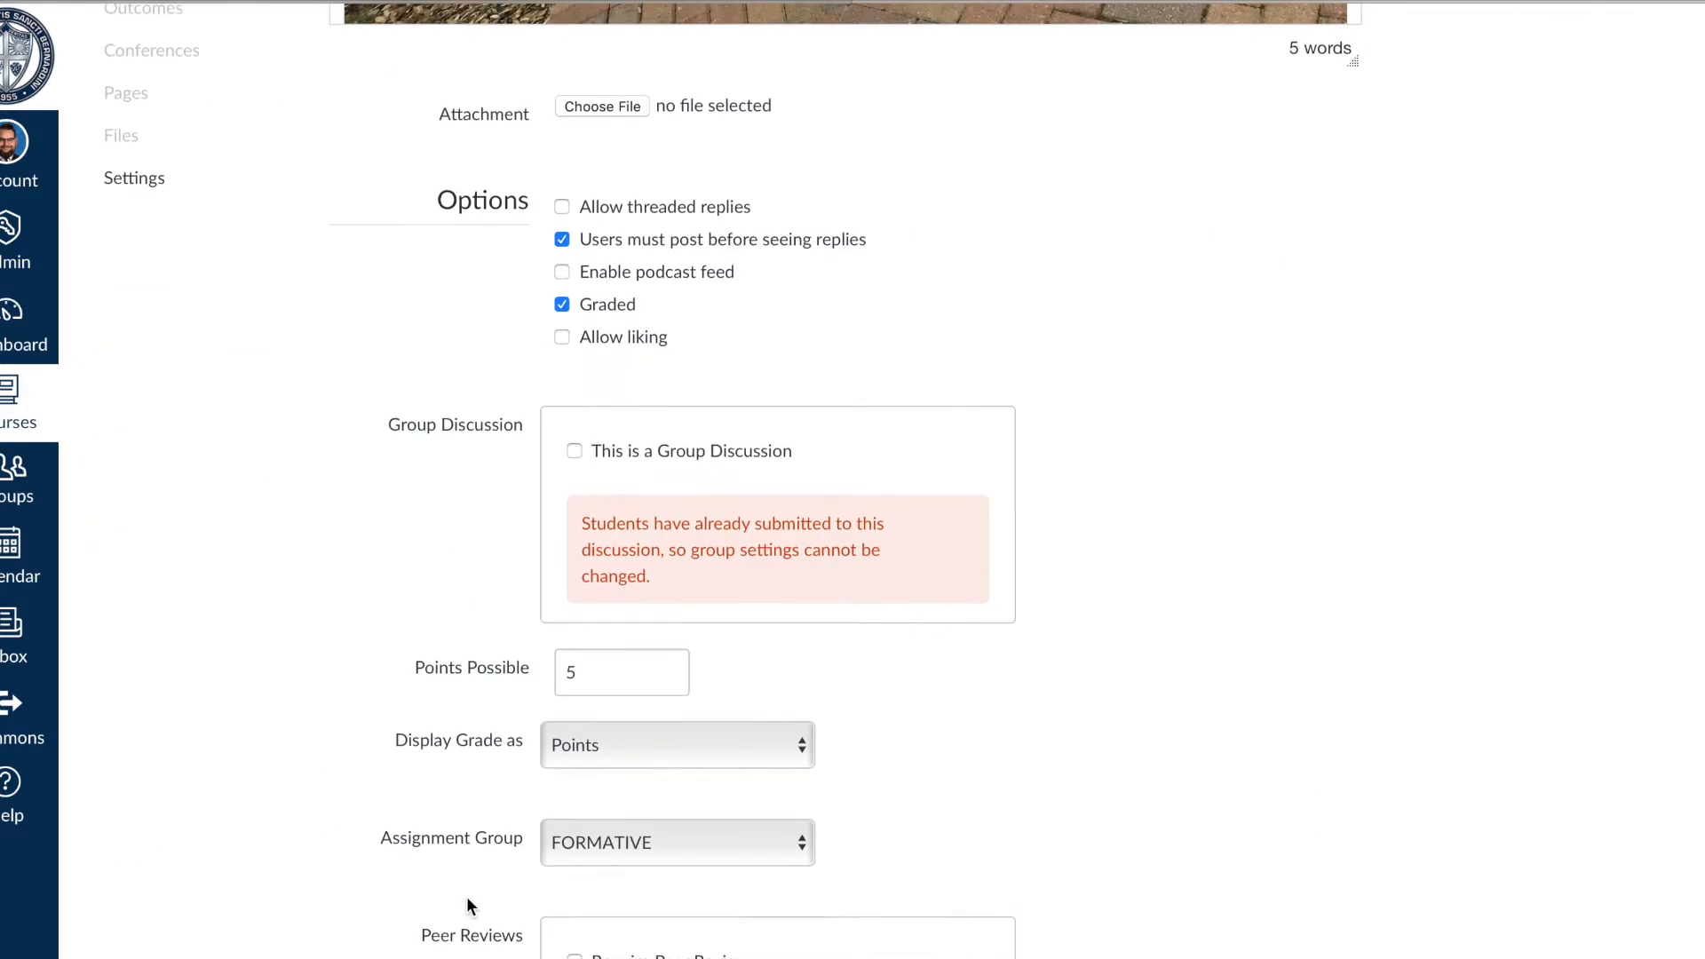
{"action": "scroll", "coordinate": [466, 897], "scroll_direction": "down", "scroll_amount": 7}
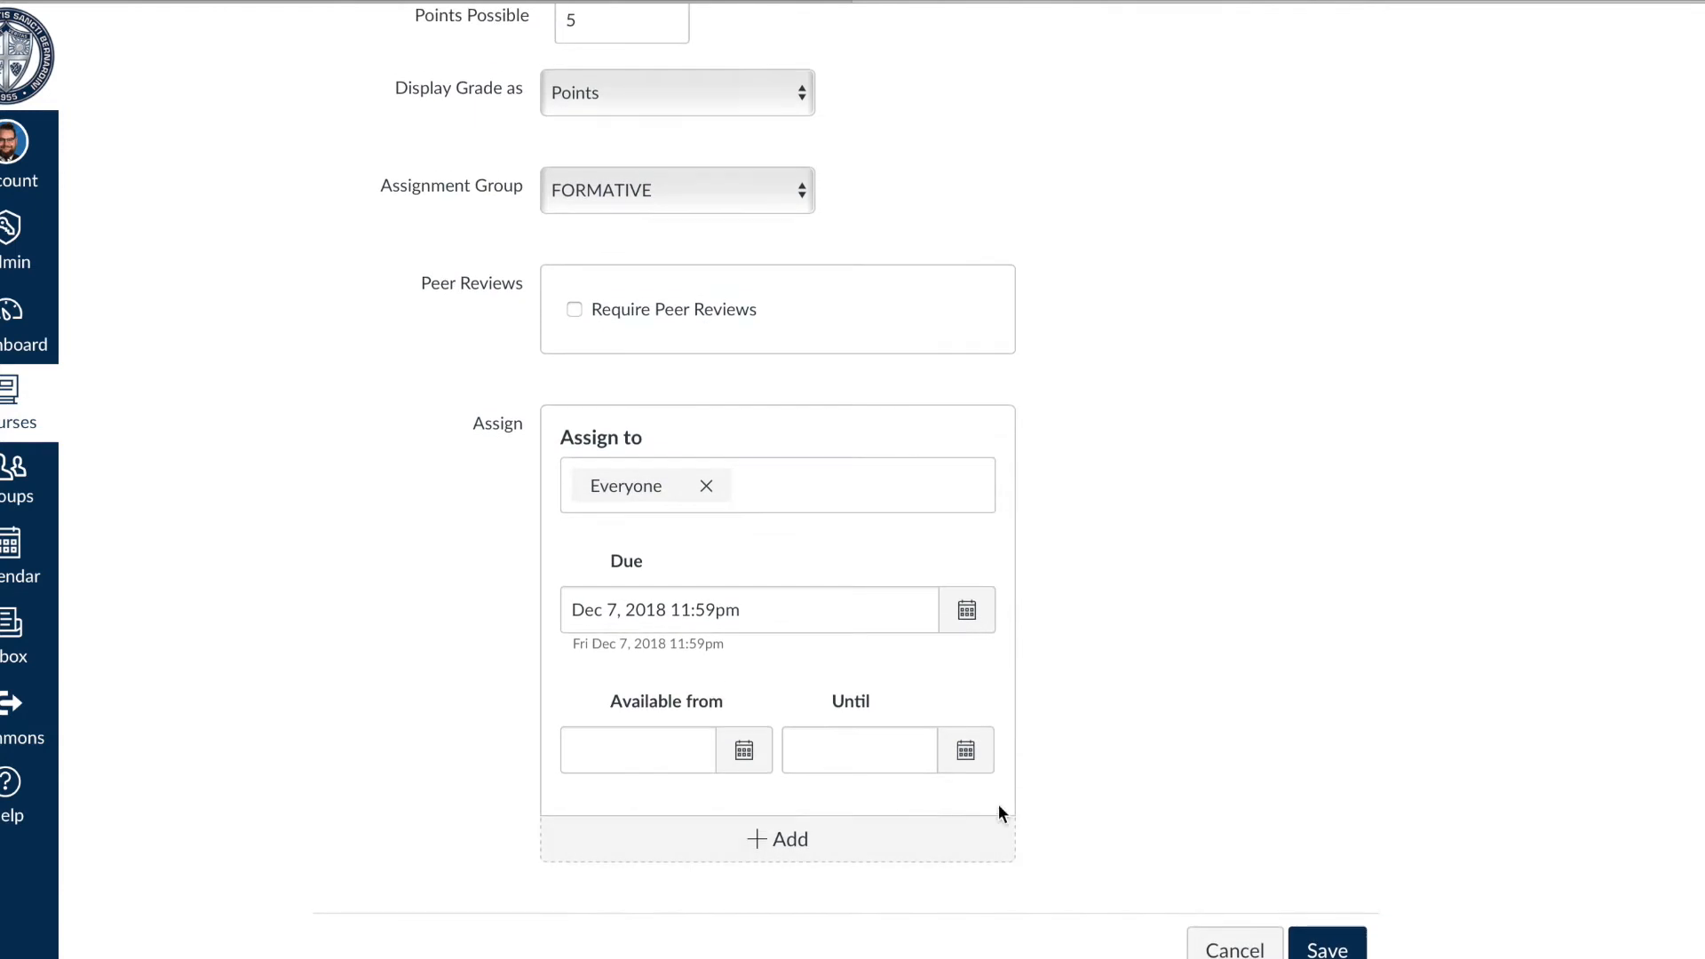
{"action": "left_click", "coordinate": [1328, 939]}
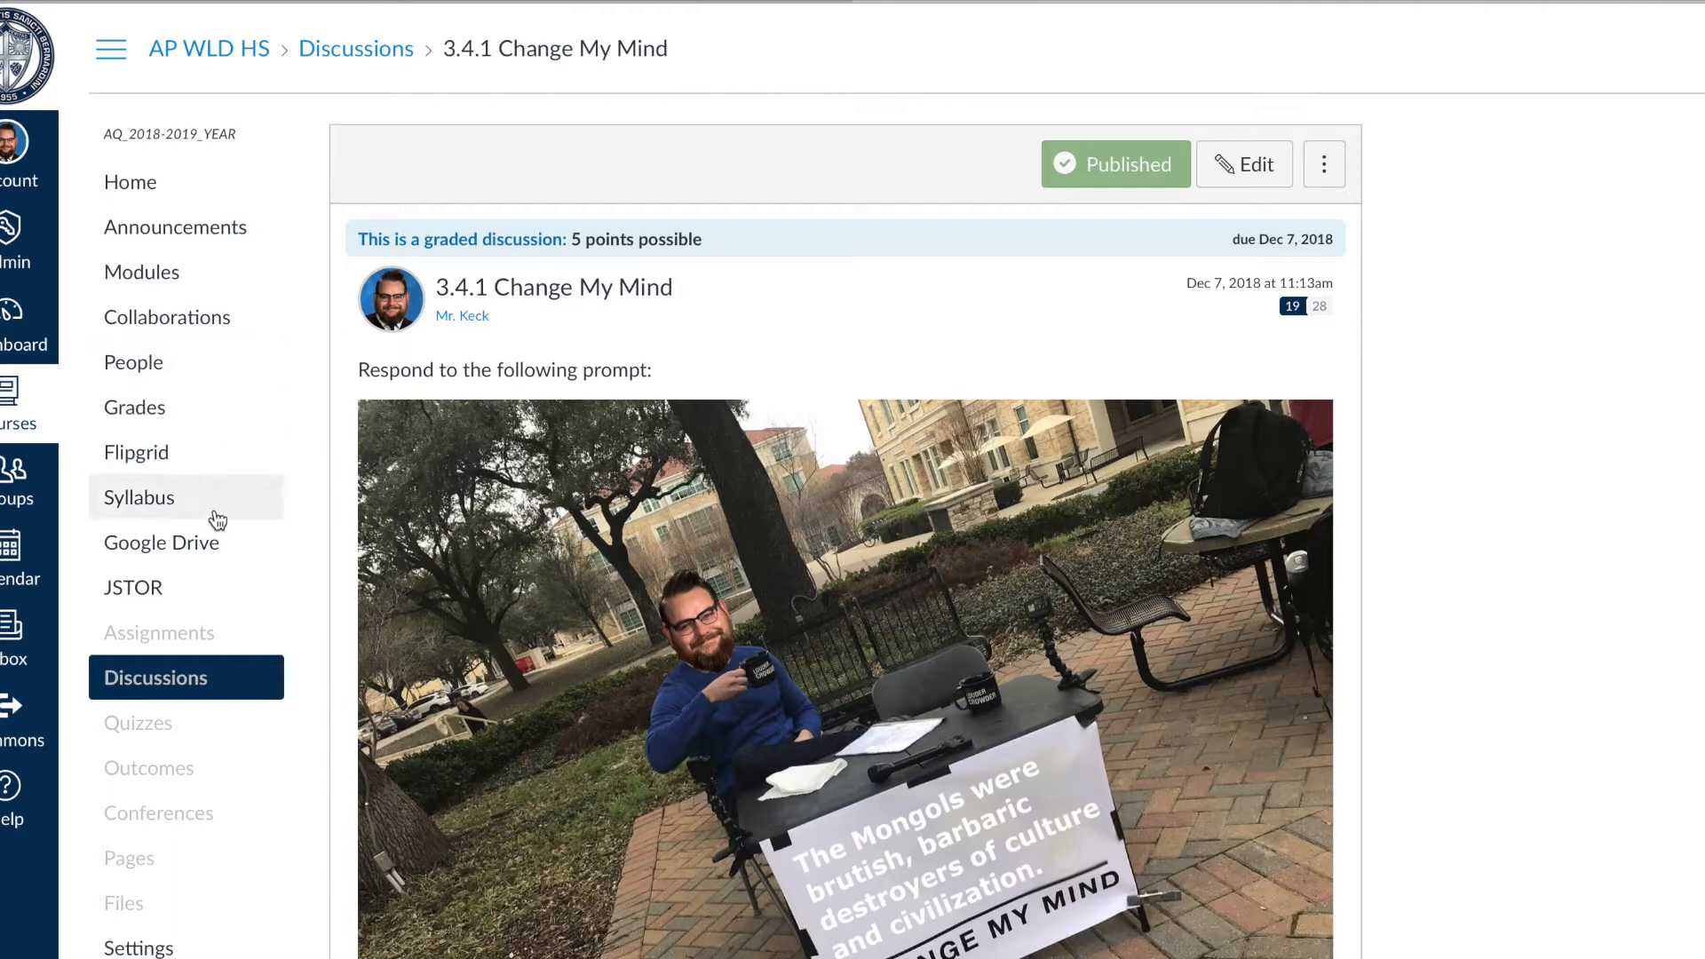
- Return to the course modules and duplicate the 3.4.1 Change My Mind discussion
{"action": "left_click", "coordinate": [156, 279]}
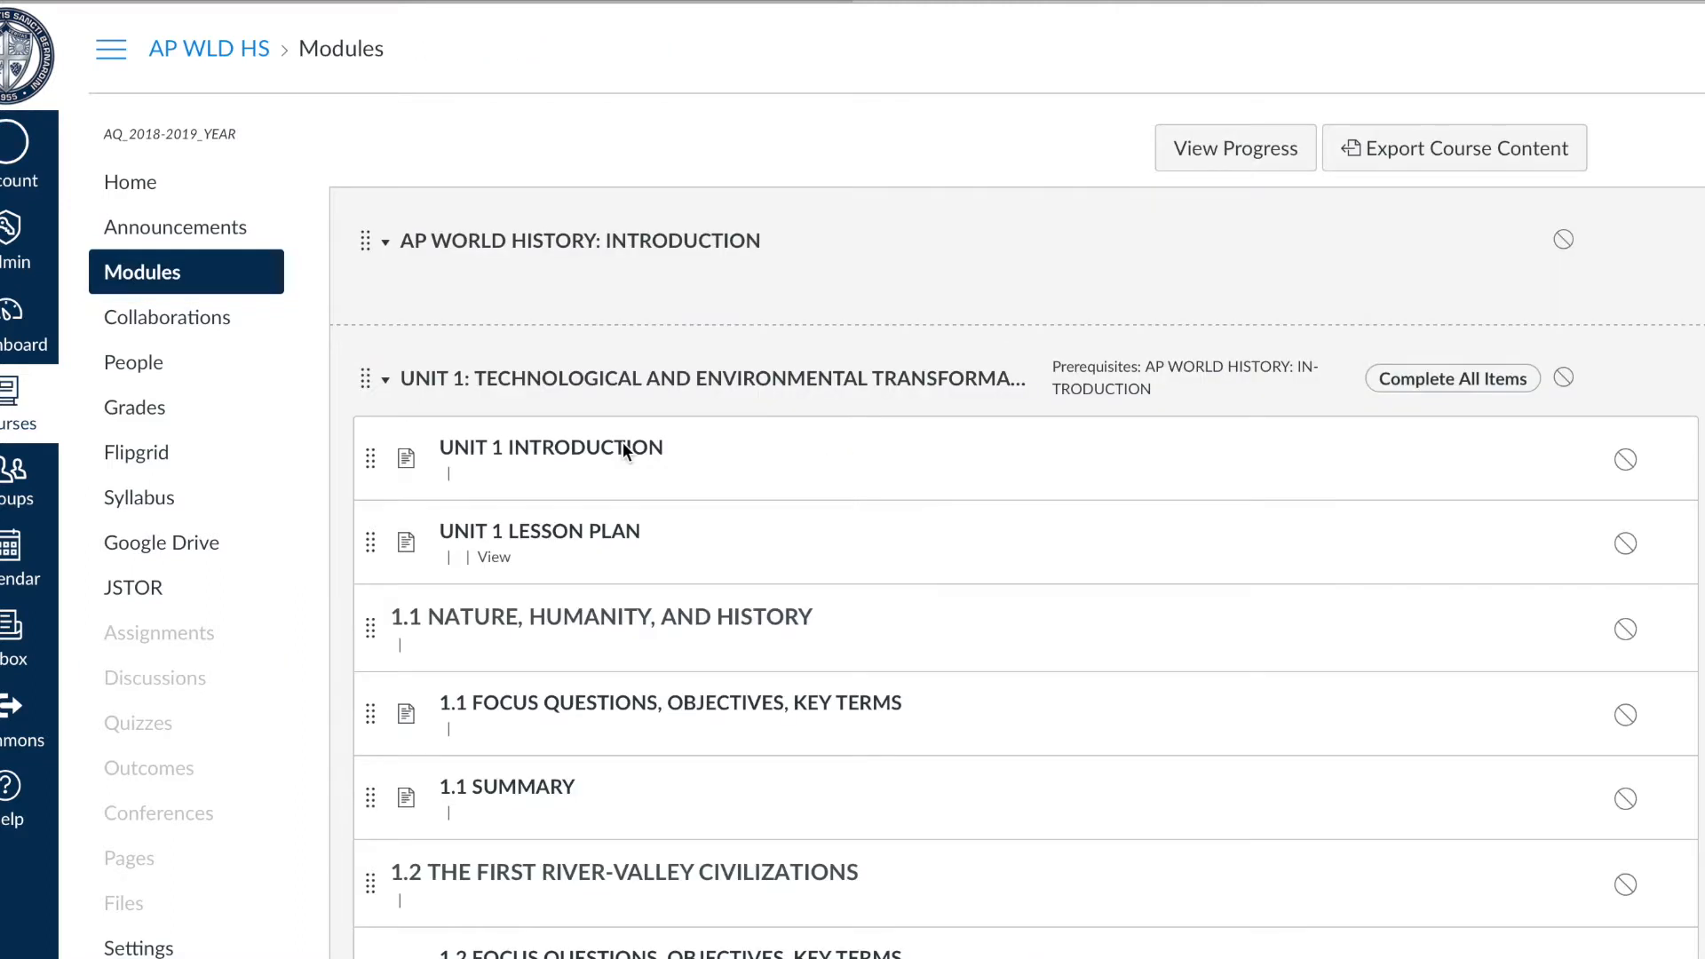
{"action": "scroll", "coordinate": [910, 524], "scroll_direction": "down", "scroll_amount": 5}
{"action": "scroll", "coordinate": [909, 524], "scroll_direction": "down", "scroll_amount": 15}
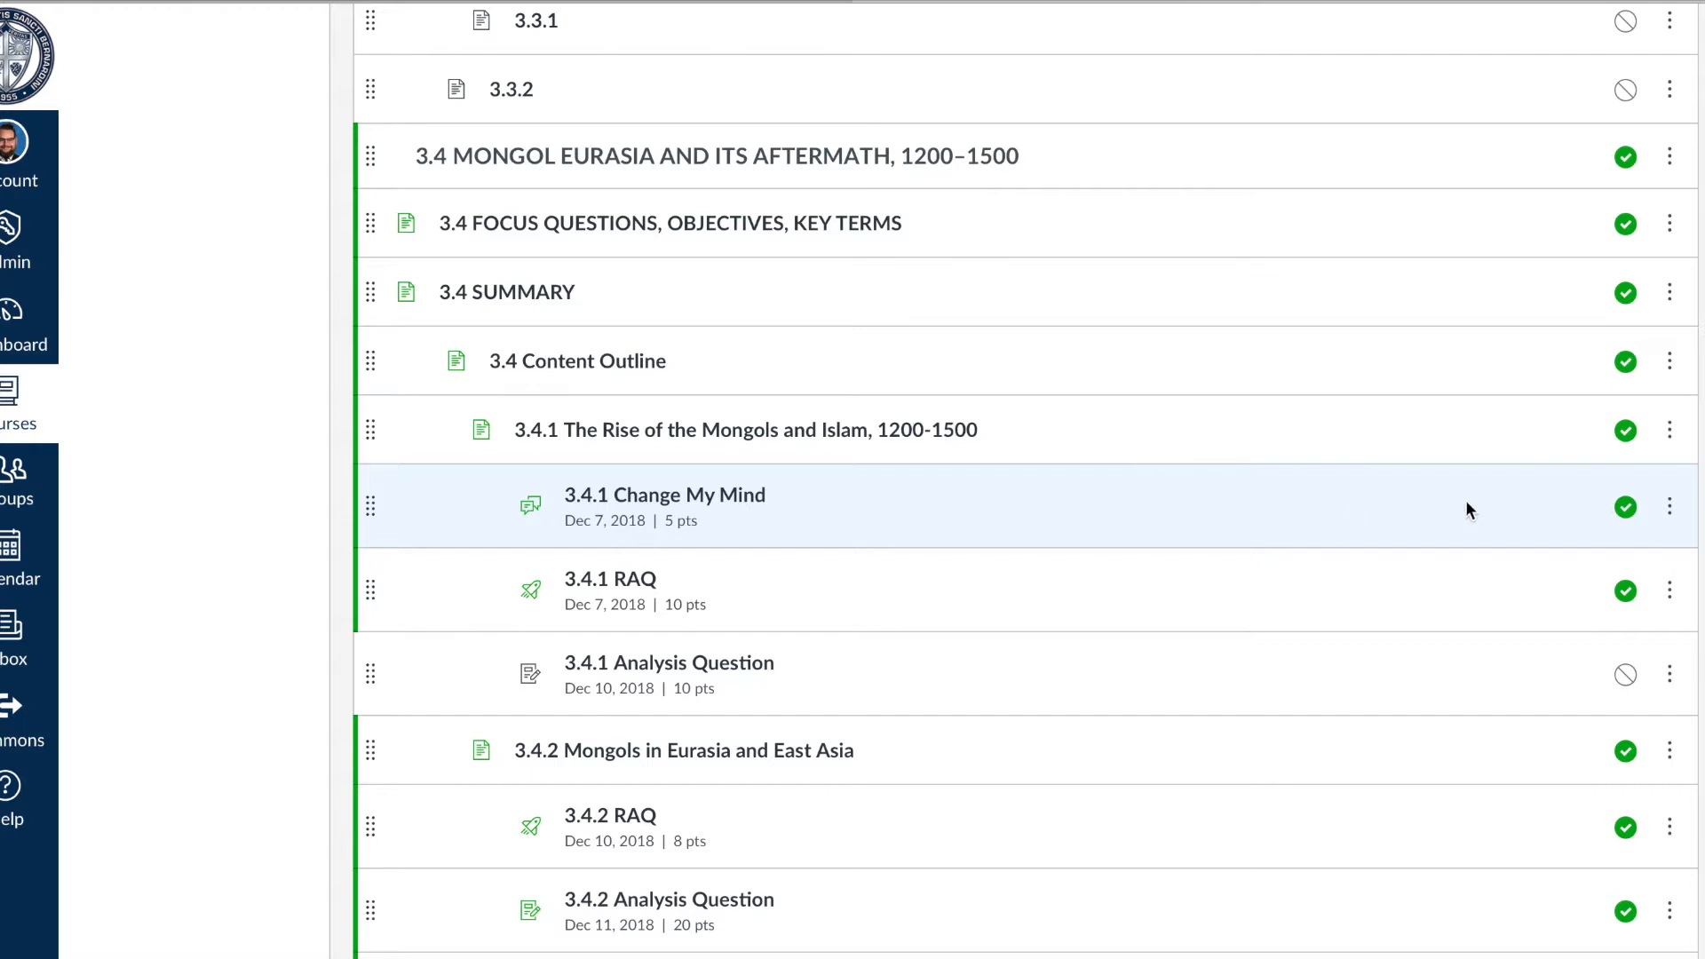
{"action": "left_click", "coordinate": [1671, 508]}
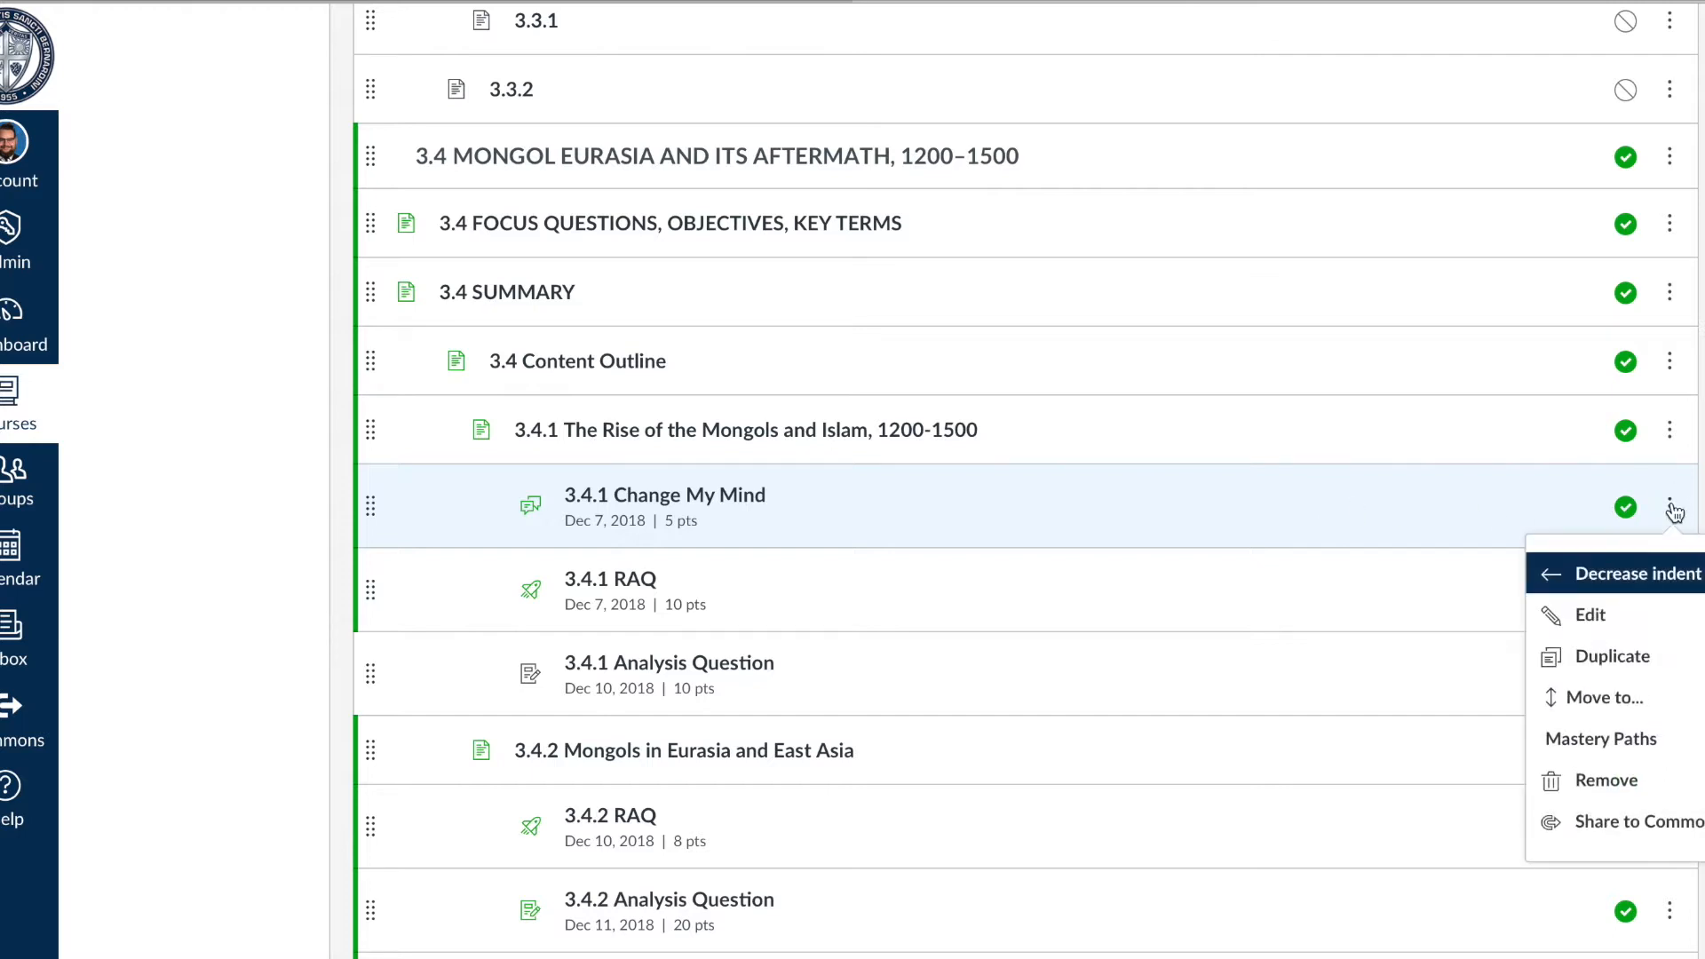
{"action": "left_click", "coordinate": [1625, 657]}
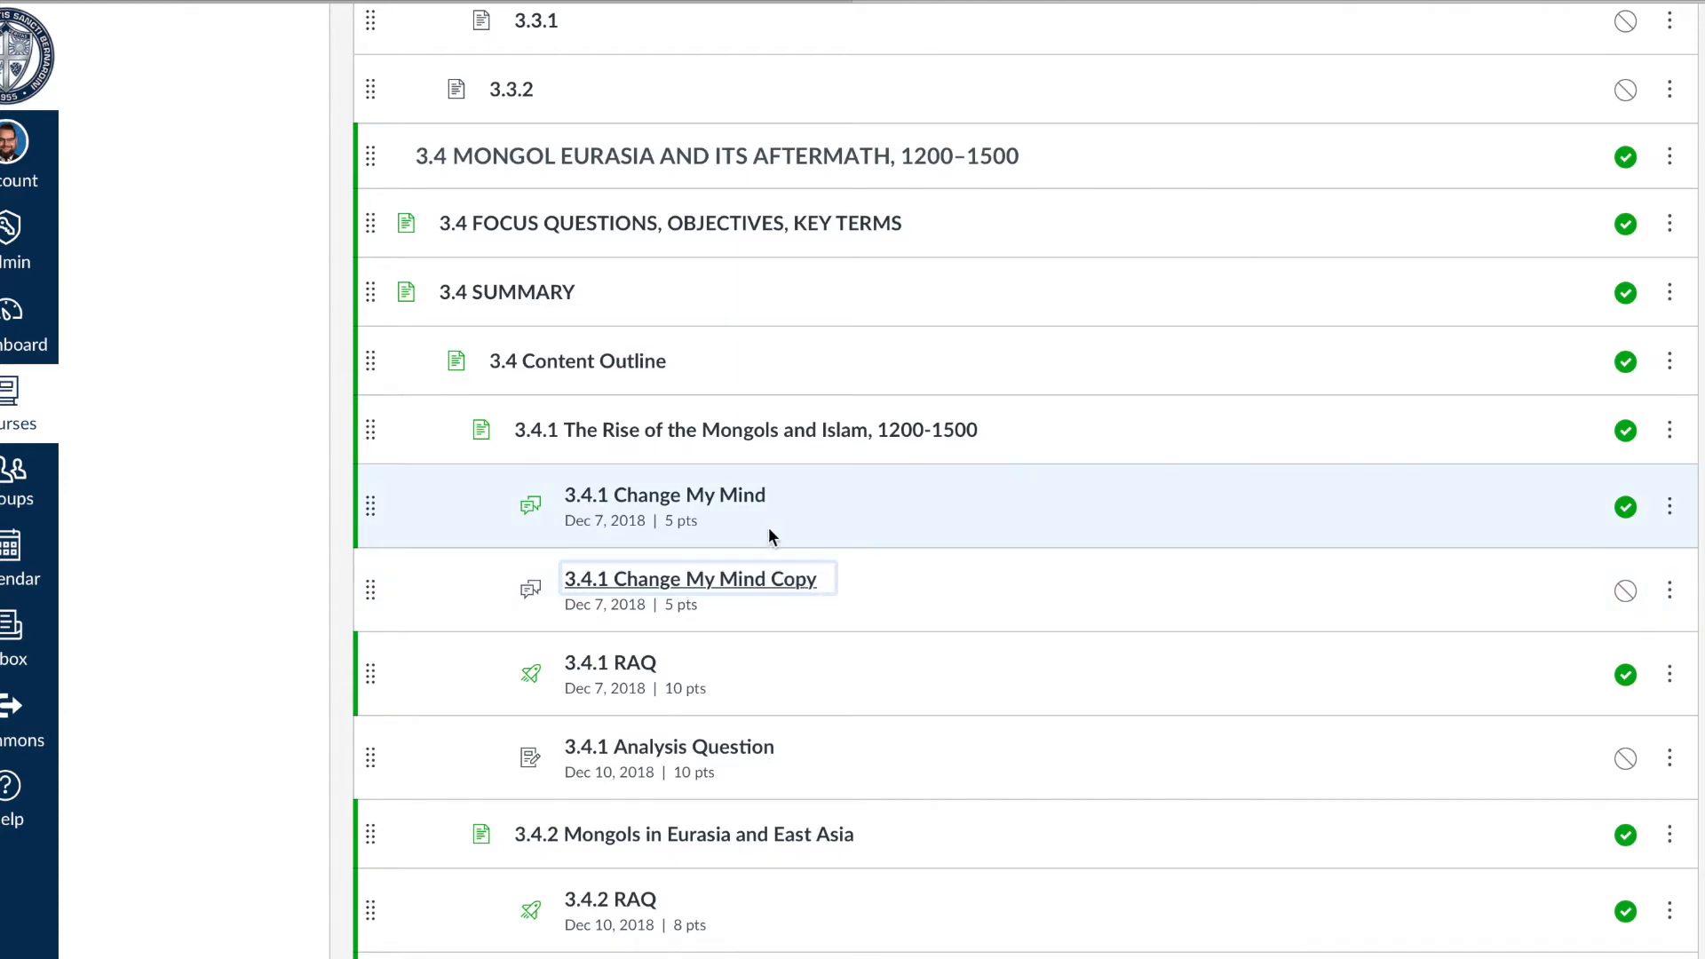
- Open the 3.4.1 Change My Mind Copy discussion to check its content, and return to its place in the module list
{"action": "left_click", "coordinate": [714, 582]}
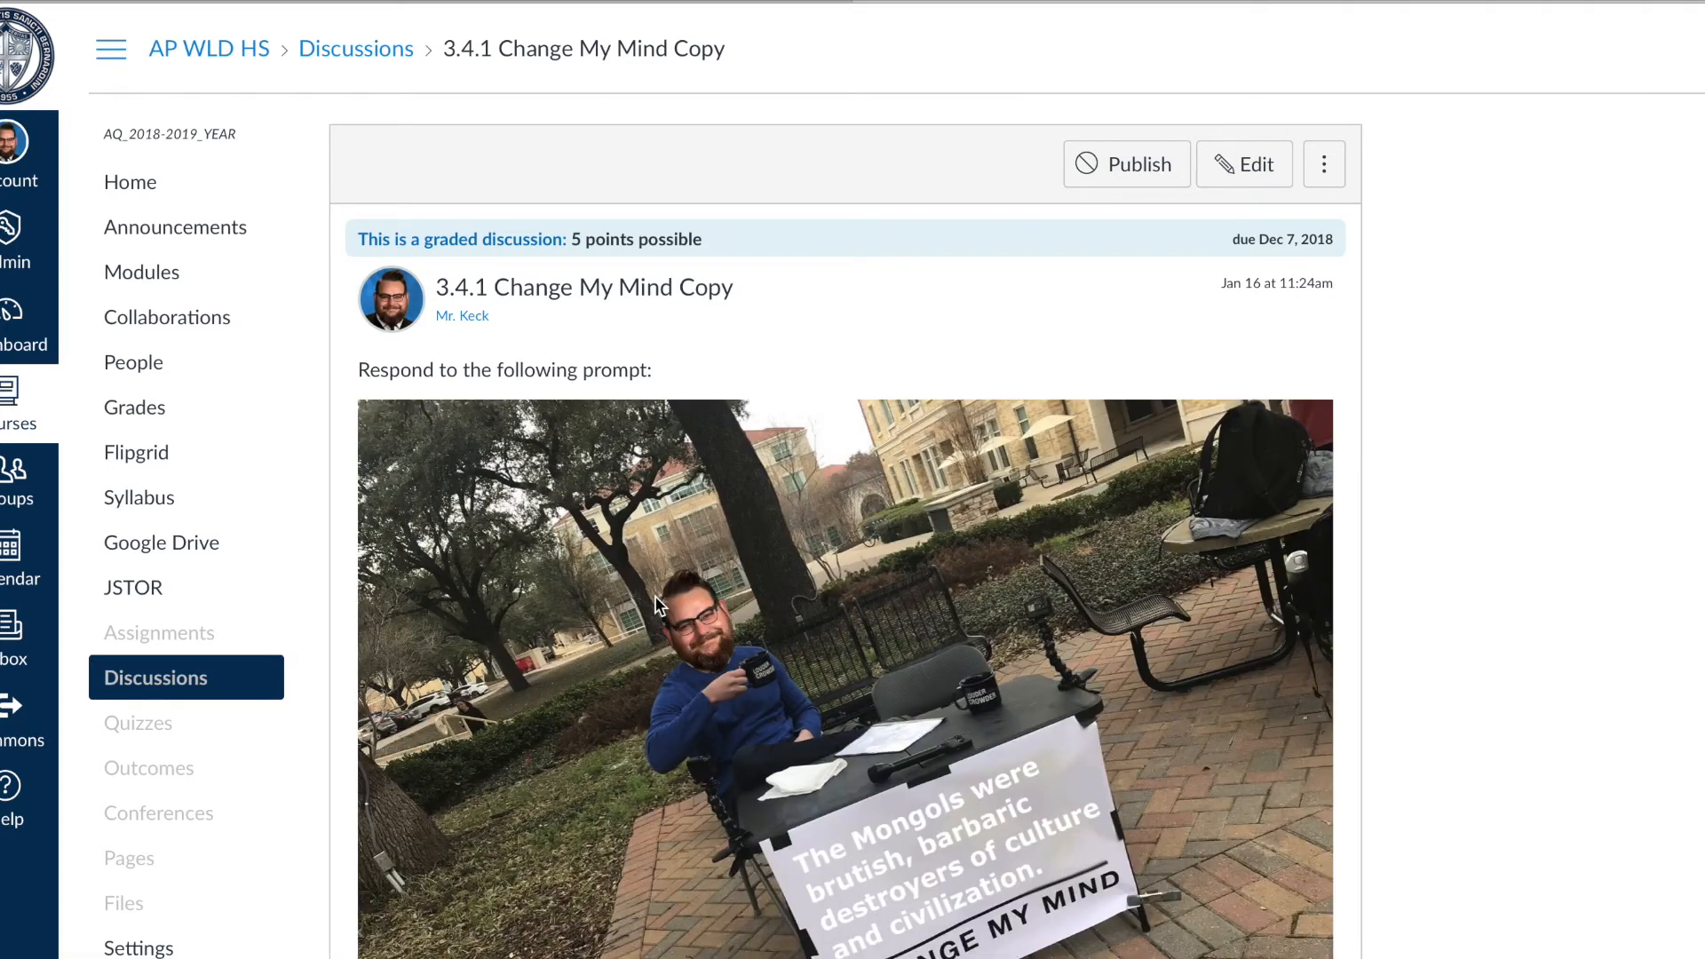
{"action": "scroll", "coordinate": [658, 605], "scroll_direction": "down", "scroll_amount": 5}
{"action": "scroll", "coordinate": [658, 606], "scroll_direction": "up", "scroll_amount": 5}
{"action": "scroll", "coordinate": [722, 325], "scroll_direction": "down", "scroll_amount": 15}
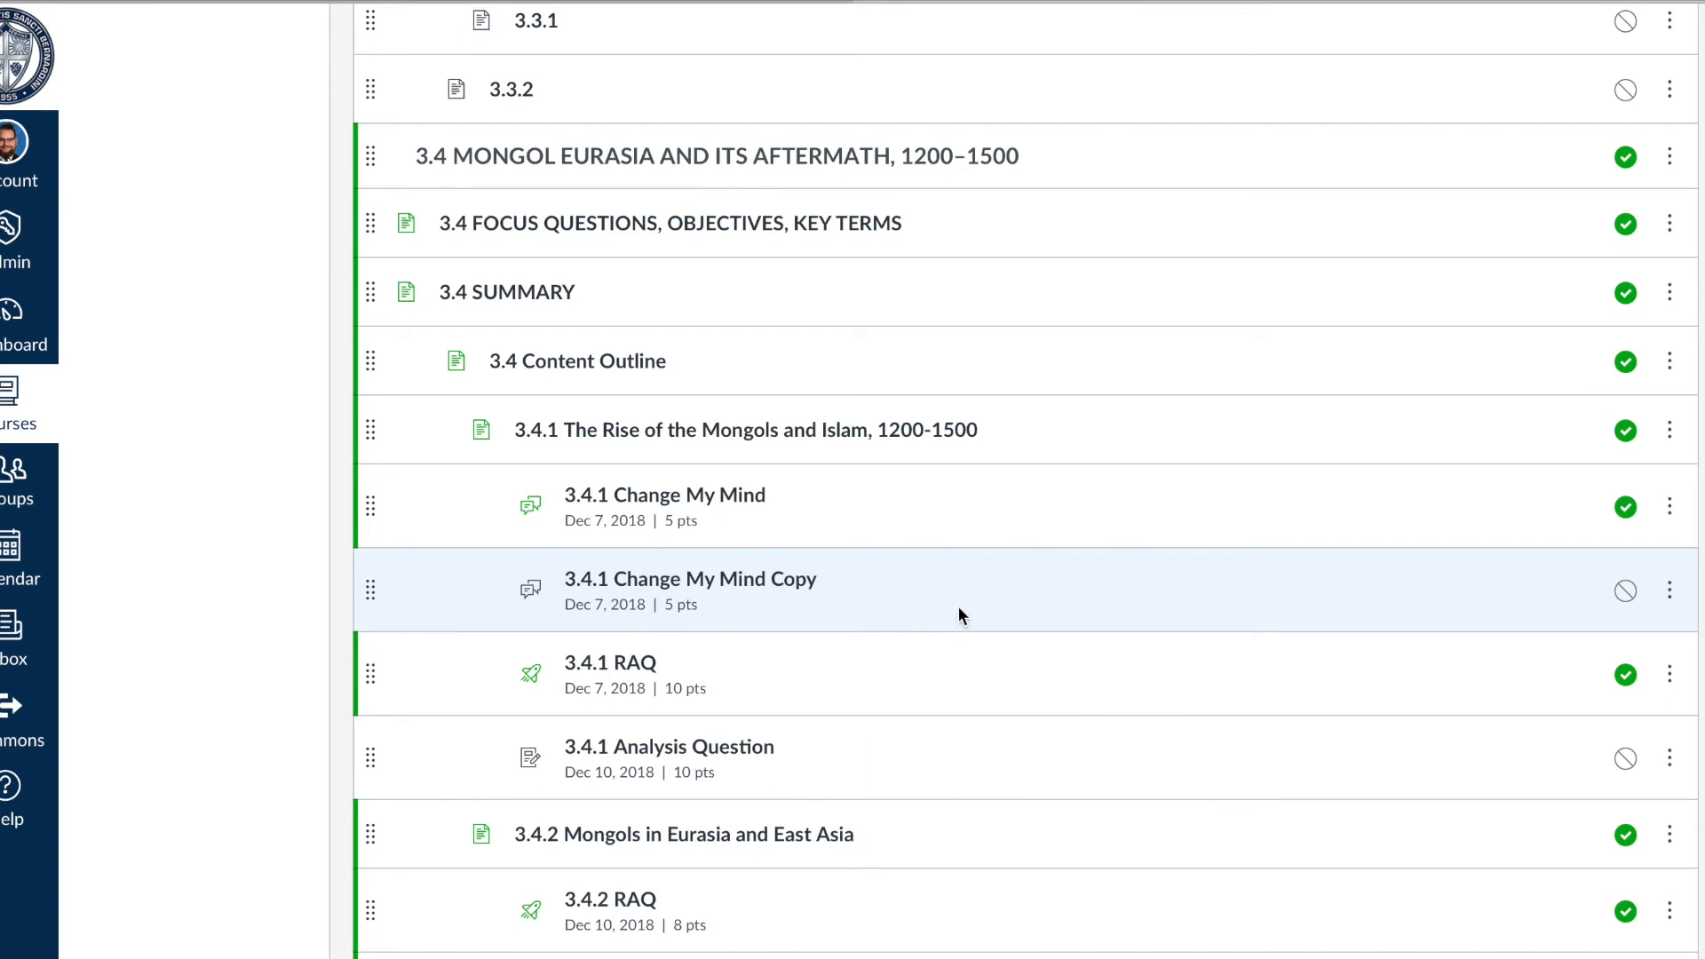
{"action": "scroll", "coordinate": [1057, 595], "scroll_direction": "up", "scroll_amount": 1}
{"action": "scroll", "coordinate": [1056, 595], "scroll_direction": "down", "scroll_amount": 2}
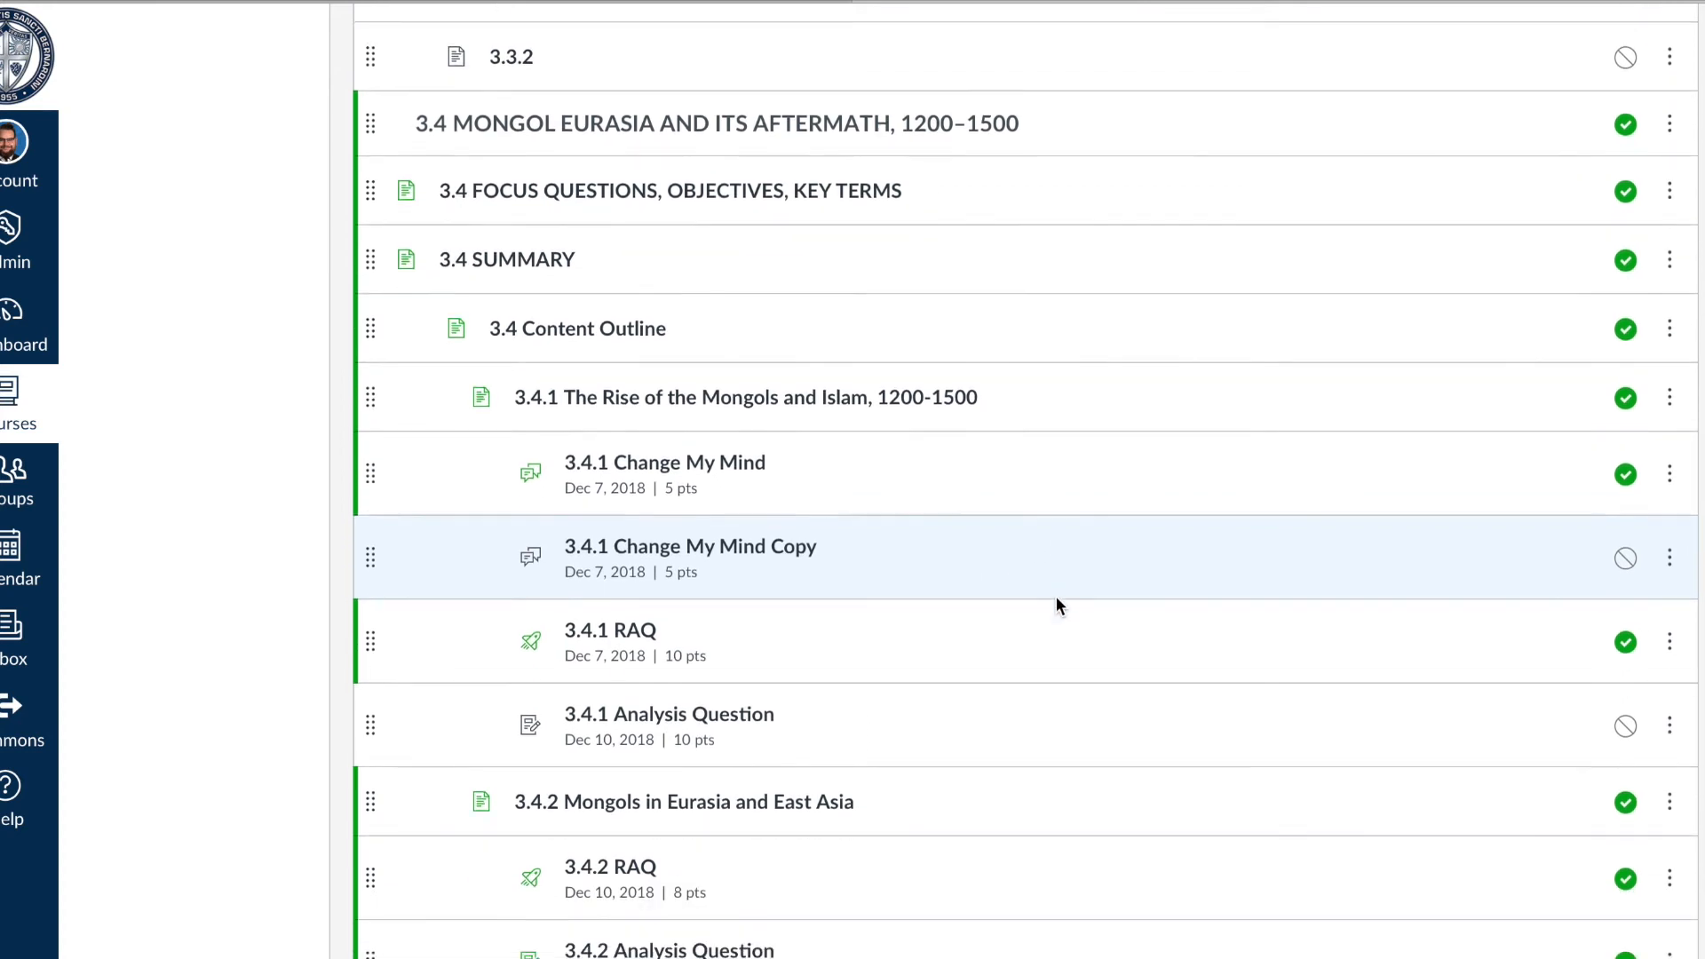